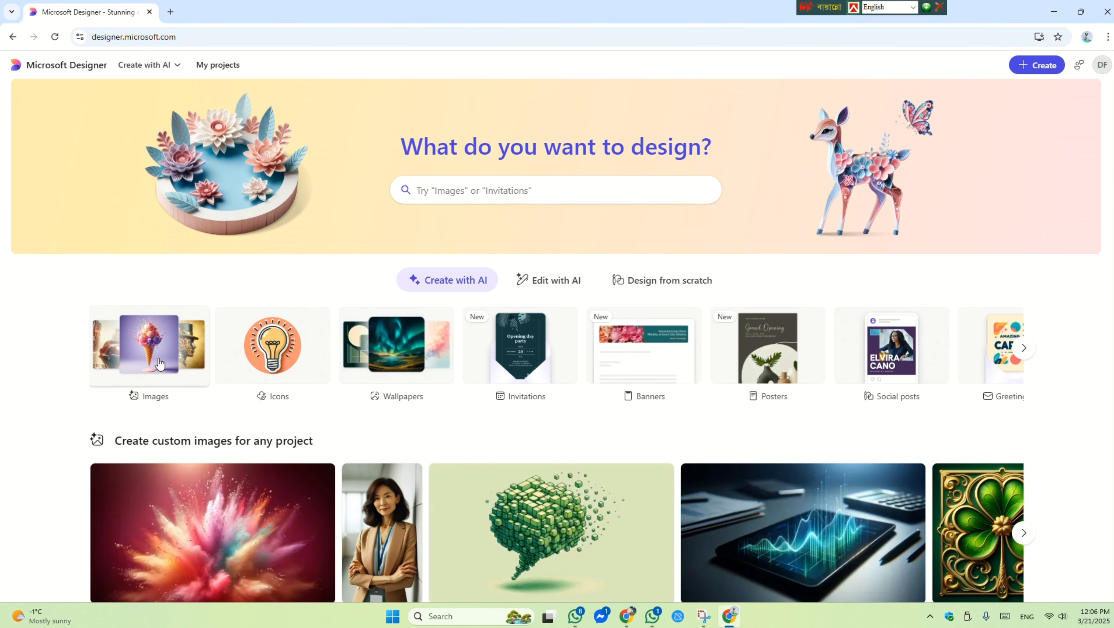
# - Open the AI image creator's description box and dismiss the credits notice
pyautogui.click(160, 363)
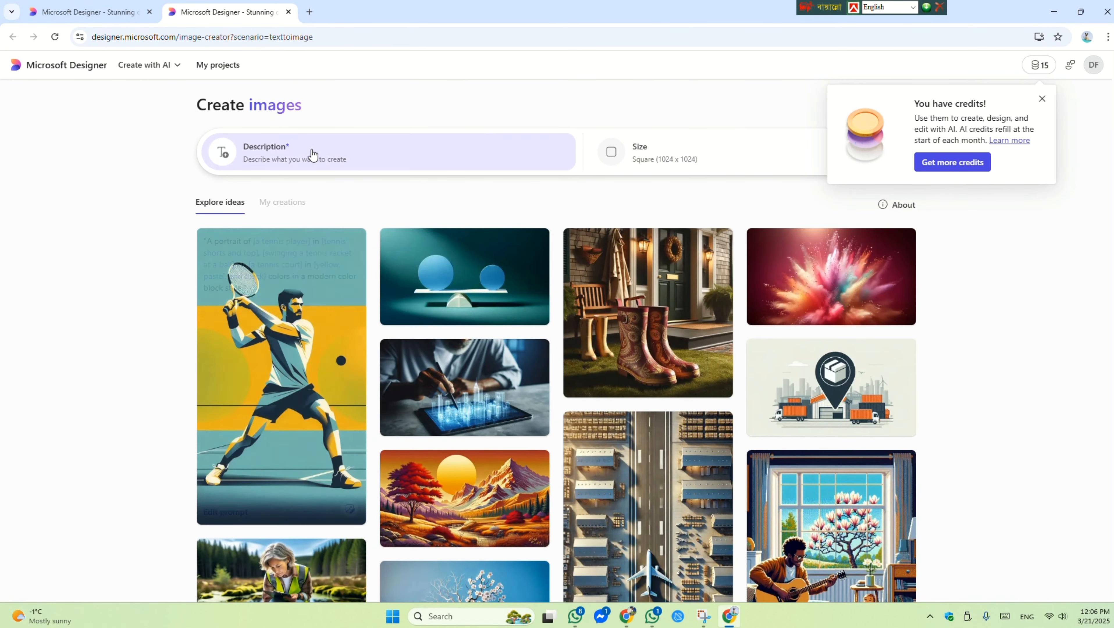
pyautogui.click(1044, 99)
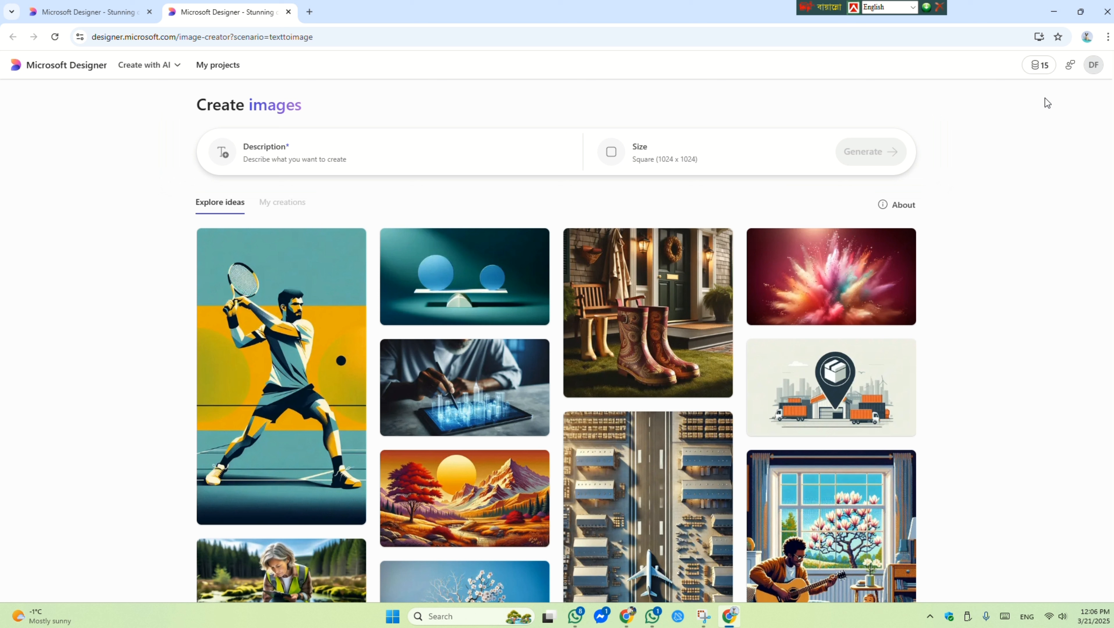
pyautogui.click(335, 164)
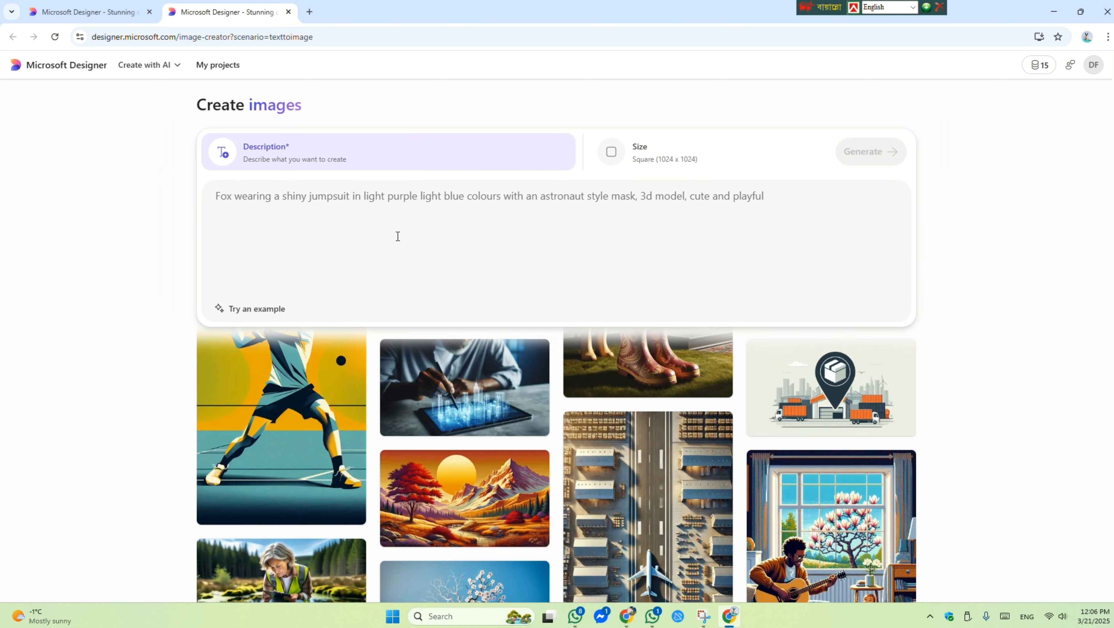
# - Switch to WhatsApp and copy the first paragraph of the English rabbit story from the ChatGPT chat
pyautogui.click(653, 616)
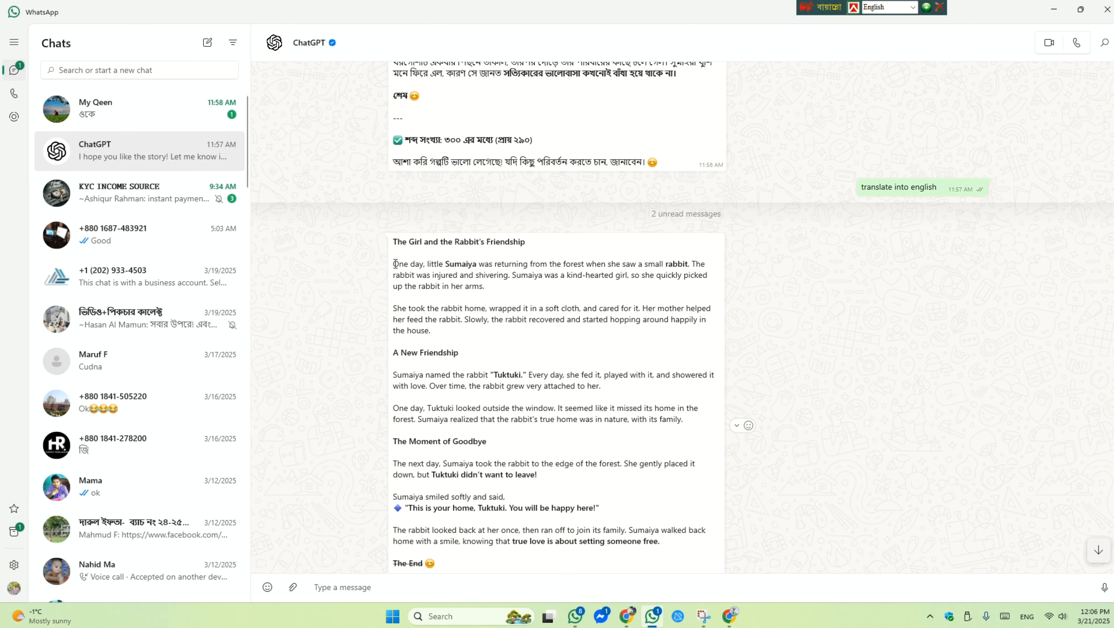
pyautogui.moveTo(395, 264); pyautogui.dragTo(490, 292)
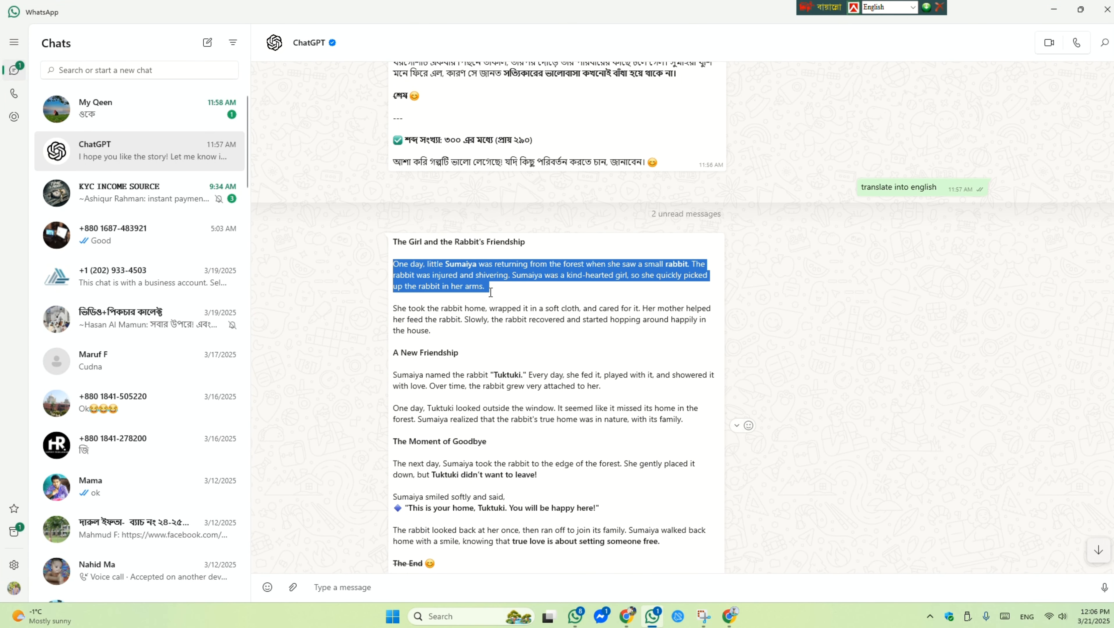
pyautogui.rightClick(470, 285)
pyautogui.click(526, 350)
# - Switch back to Microsoft Designer in Chrome and paste the copied first paragraph as the image description
pyautogui.moveTo(629, 620)
pyautogui.click(729, 616)
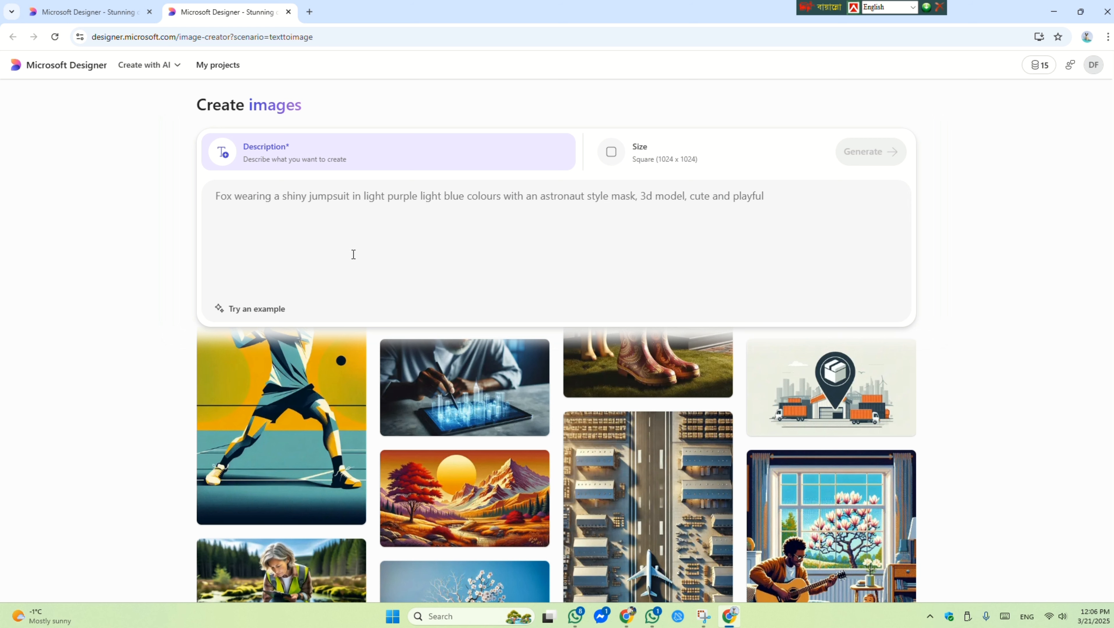
pyautogui.rightClick(354, 254)
pyautogui.click(383, 366)
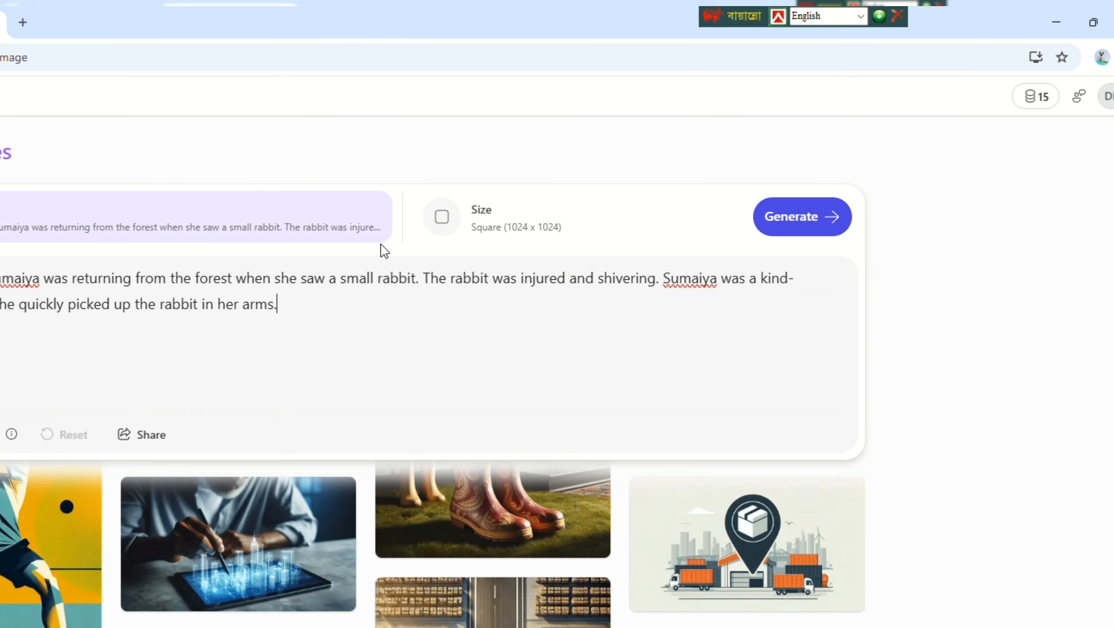
# - Generate images from the first paragraph and download the third one, the girl in the orange coat holding the rabbit
pyautogui.moveTo(1040, 101)
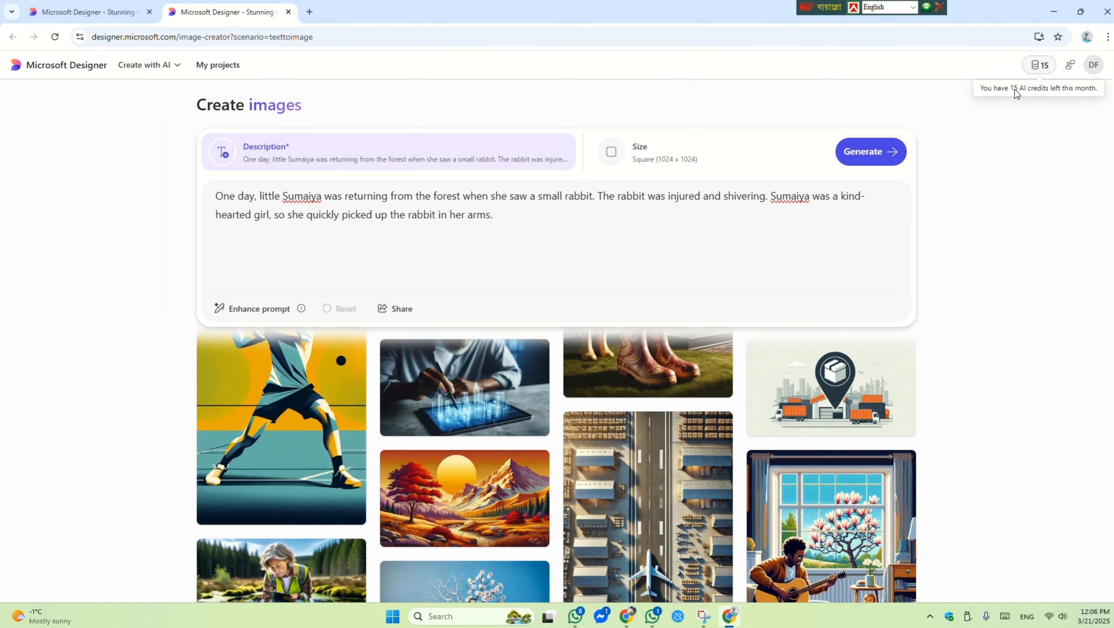
pyautogui.click(889, 152)
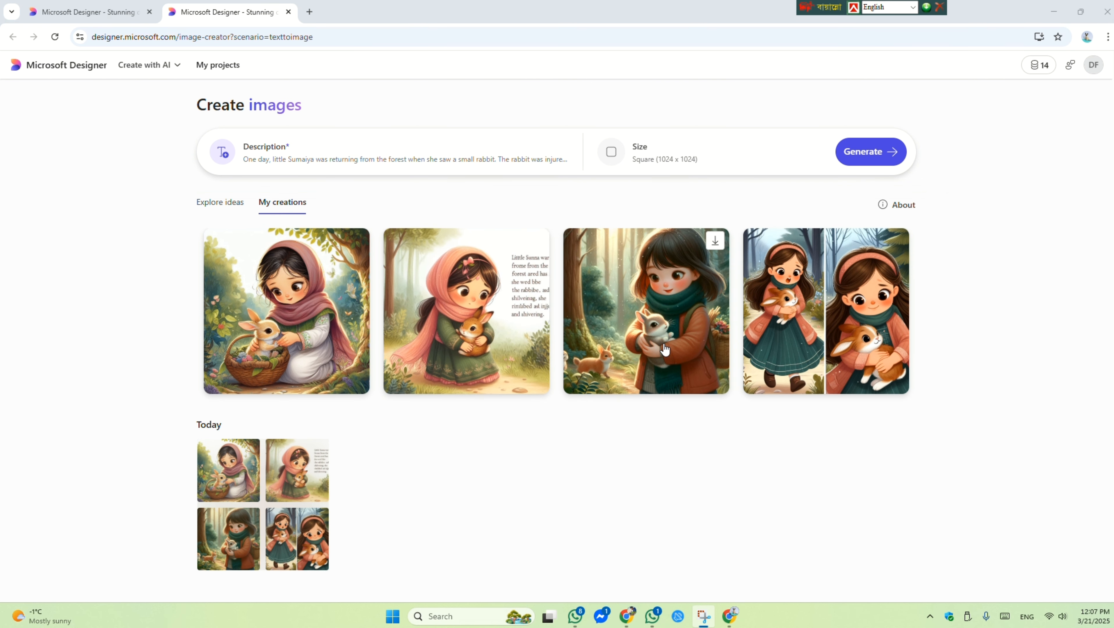
pyautogui.click(714, 241)
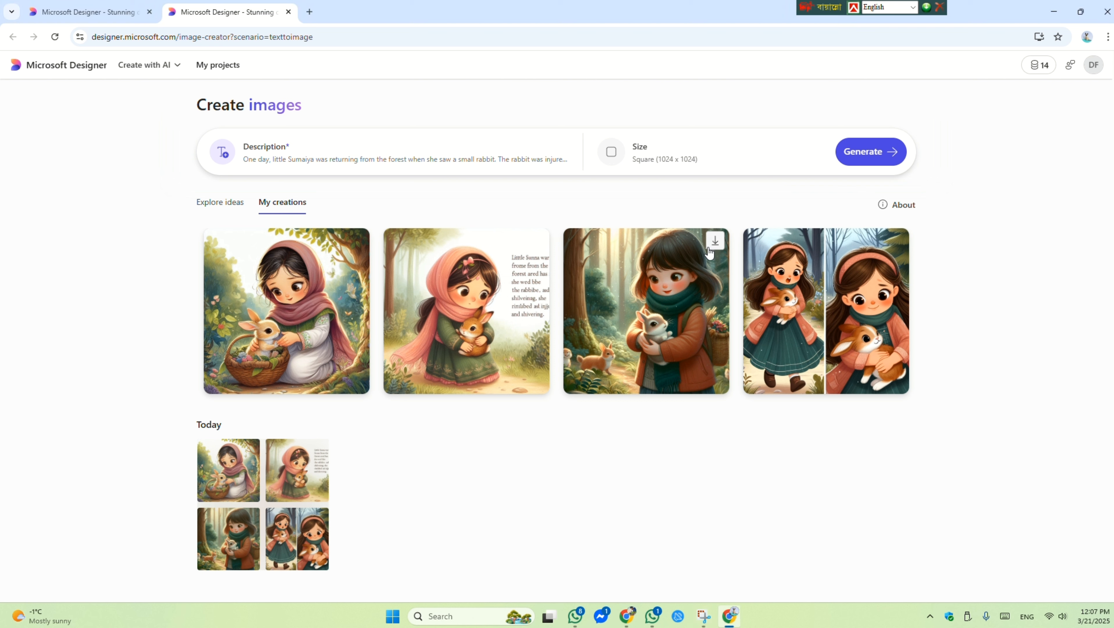
# - Clear the whole image description
pyautogui.click(360, 163)
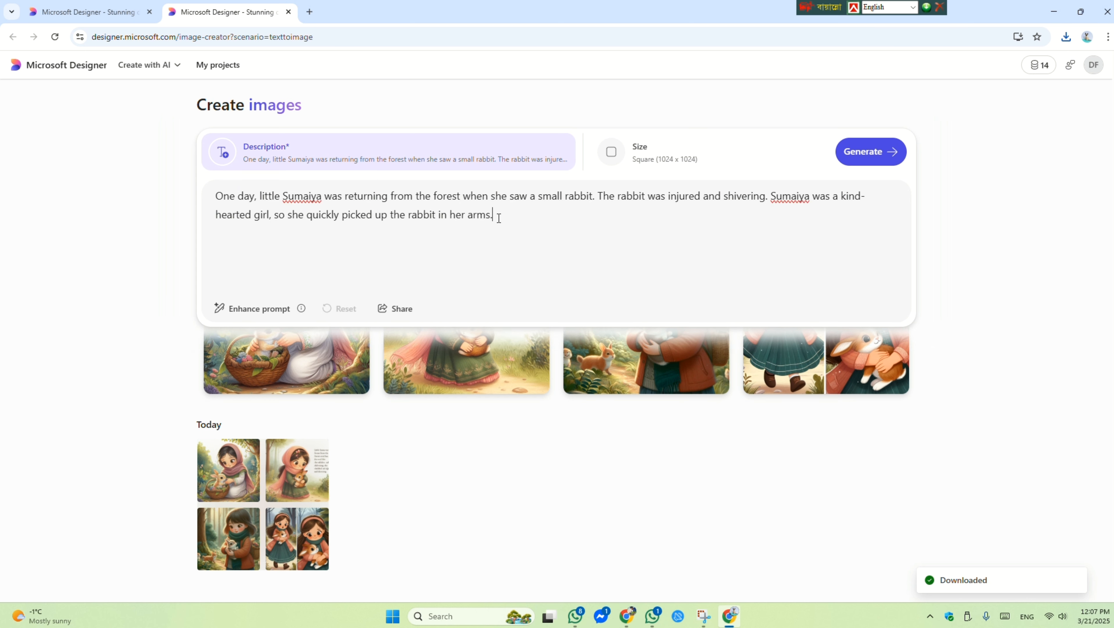
pyautogui.hotkey('ctrl', 'a')
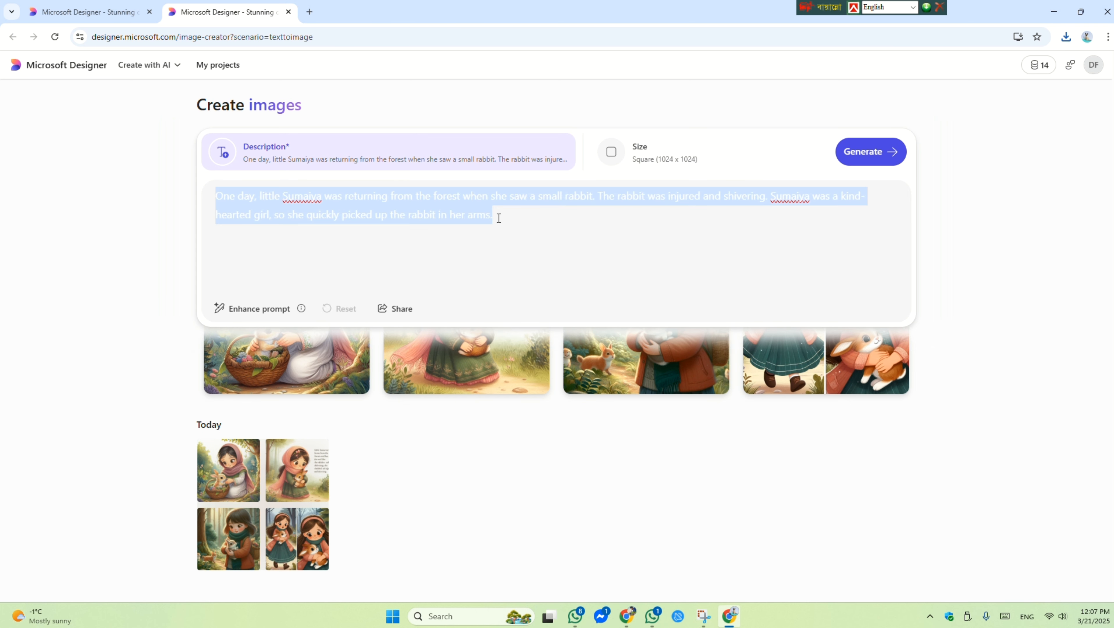
pyautogui.press('BackSpace')
# - Switch to WhatsApp and copy the story's second paragraph, beginning "She took the rabbit home"
pyautogui.click(649, 622)
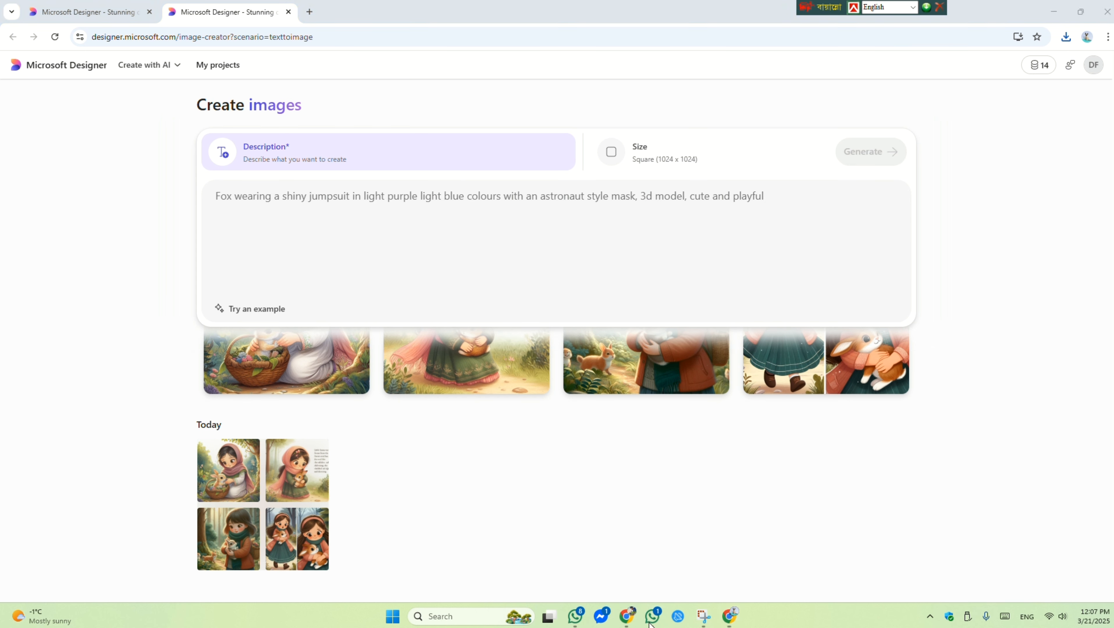
pyautogui.click(652, 616)
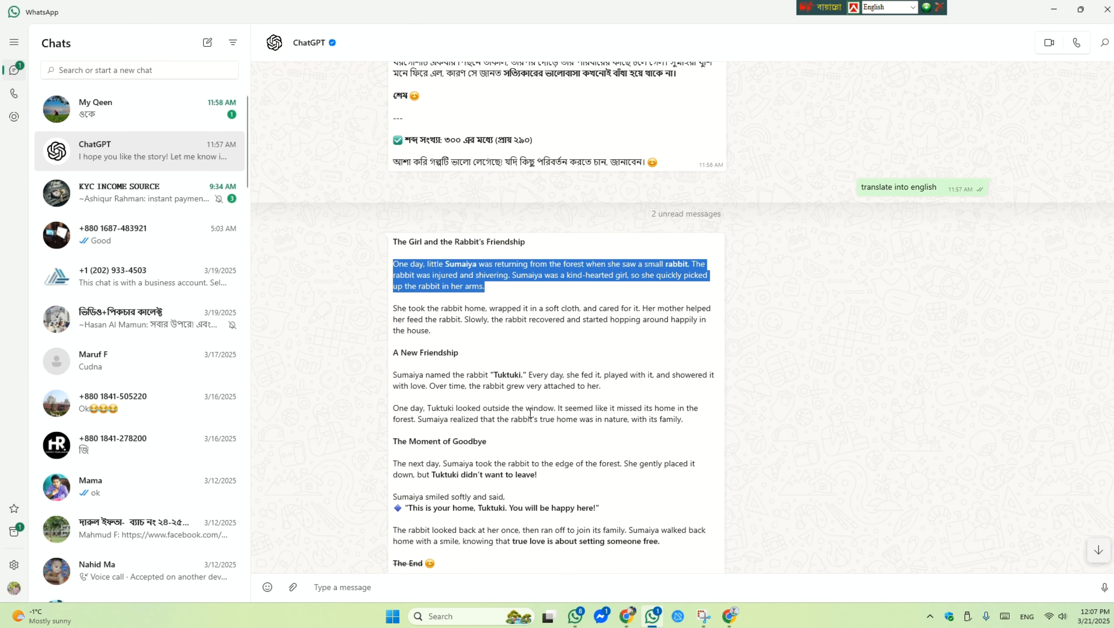
pyautogui.click(413, 316)
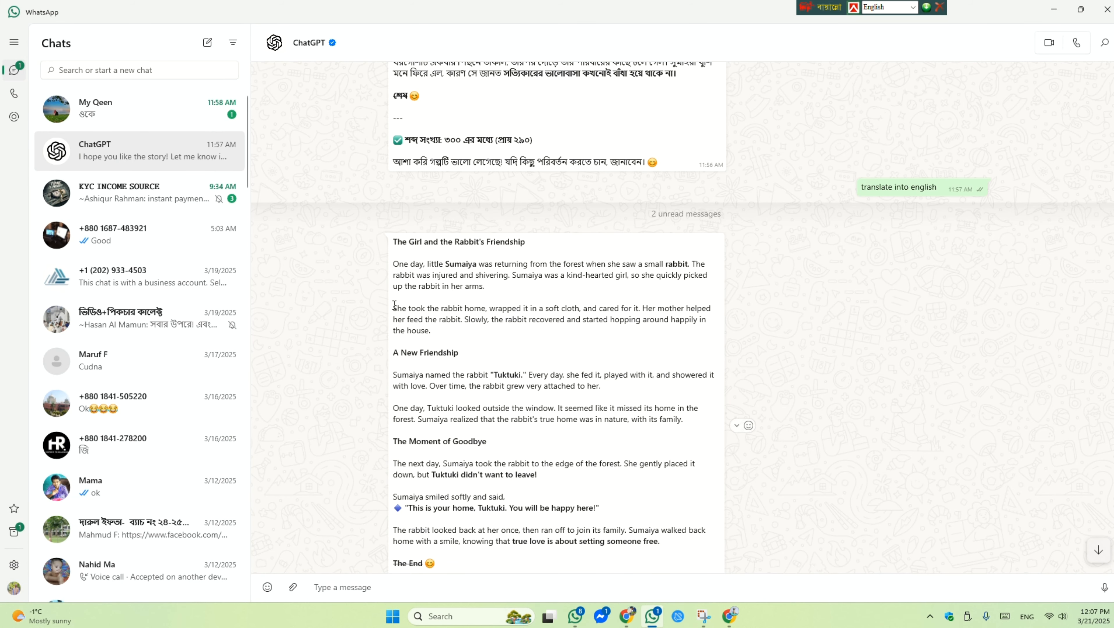
pyautogui.click(405, 307)
pyautogui.moveTo(395, 308); pyautogui.dragTo(430, 331)
pyautogui.rightClick(416, 327)
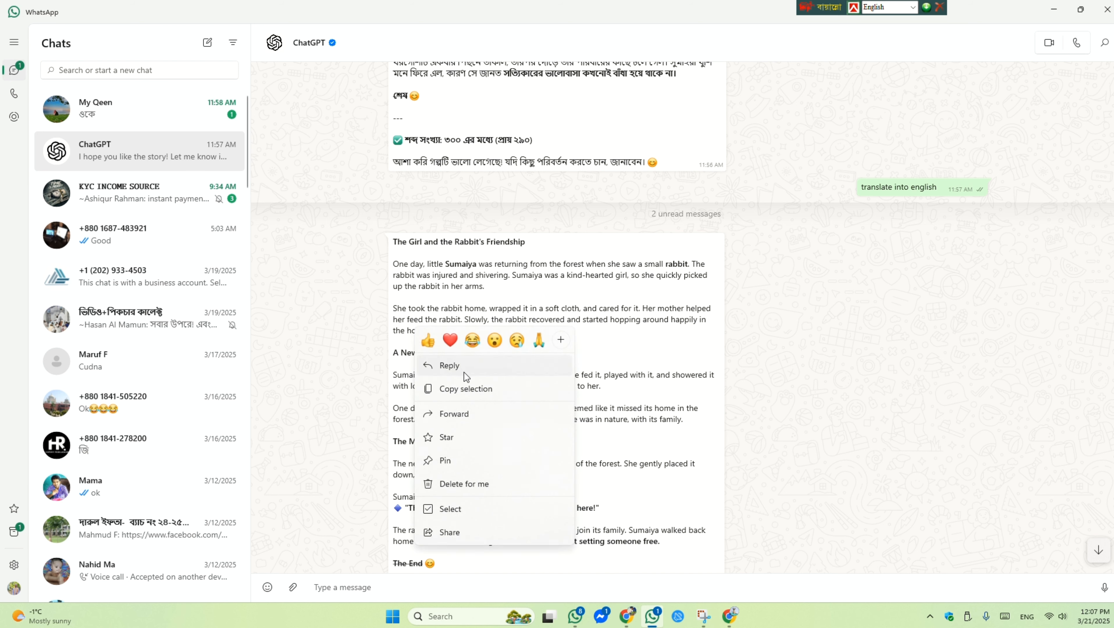
pyautogui.click(466, 387)
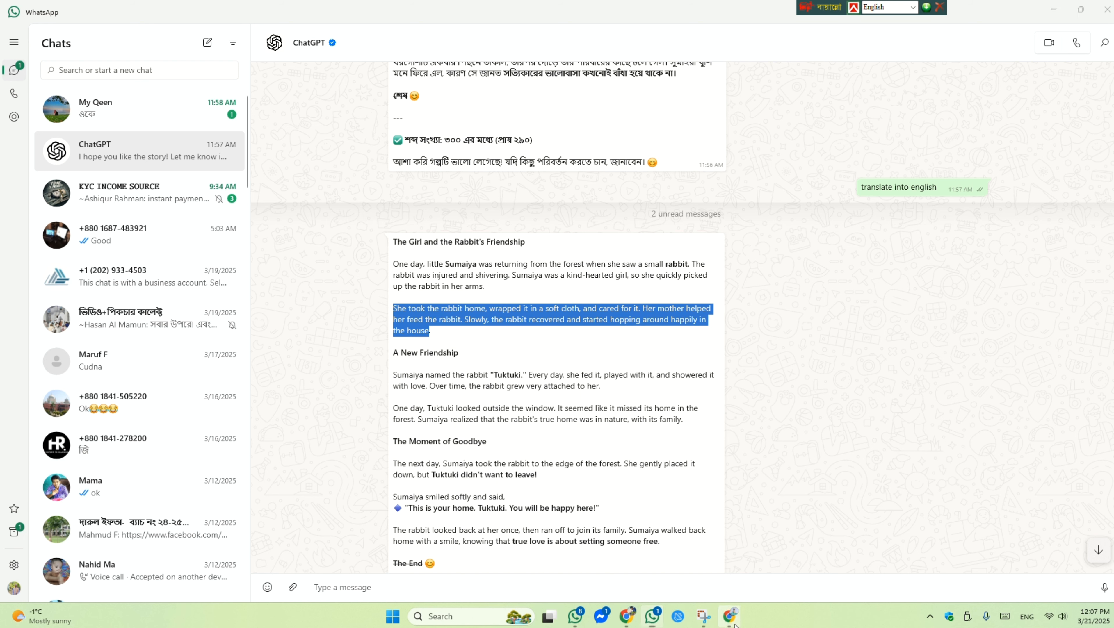
# - Return to Microsoft Designer in Chrome and paste the second paragraph into the empty image description
pyautogui.click(730, 616)
pyautogui.rightClick(339, 206)
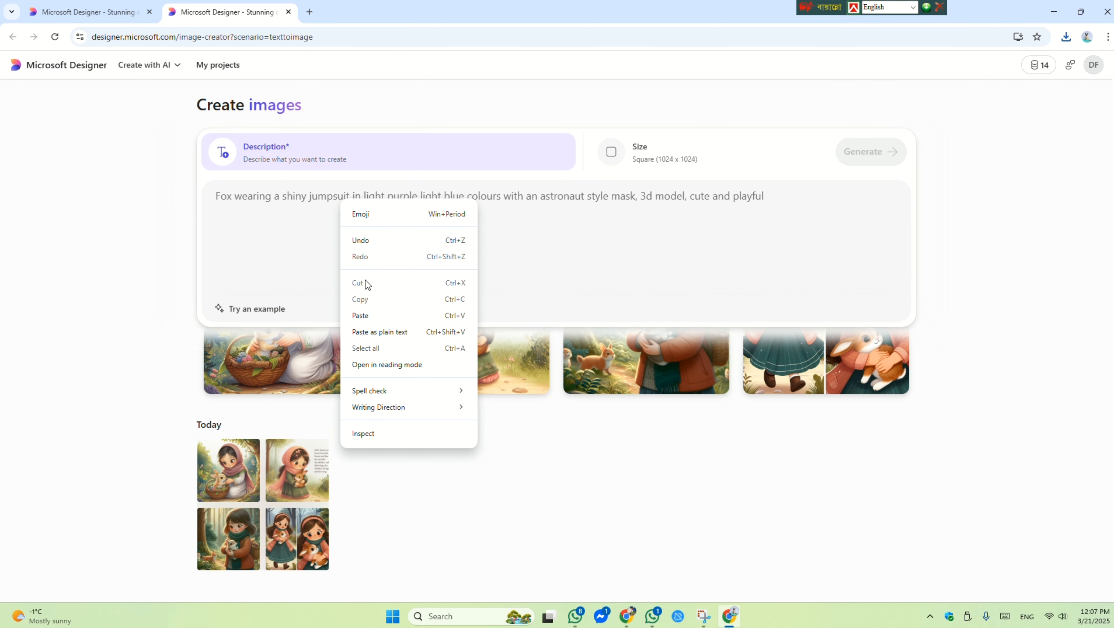
pyautogui.click(370, 313)
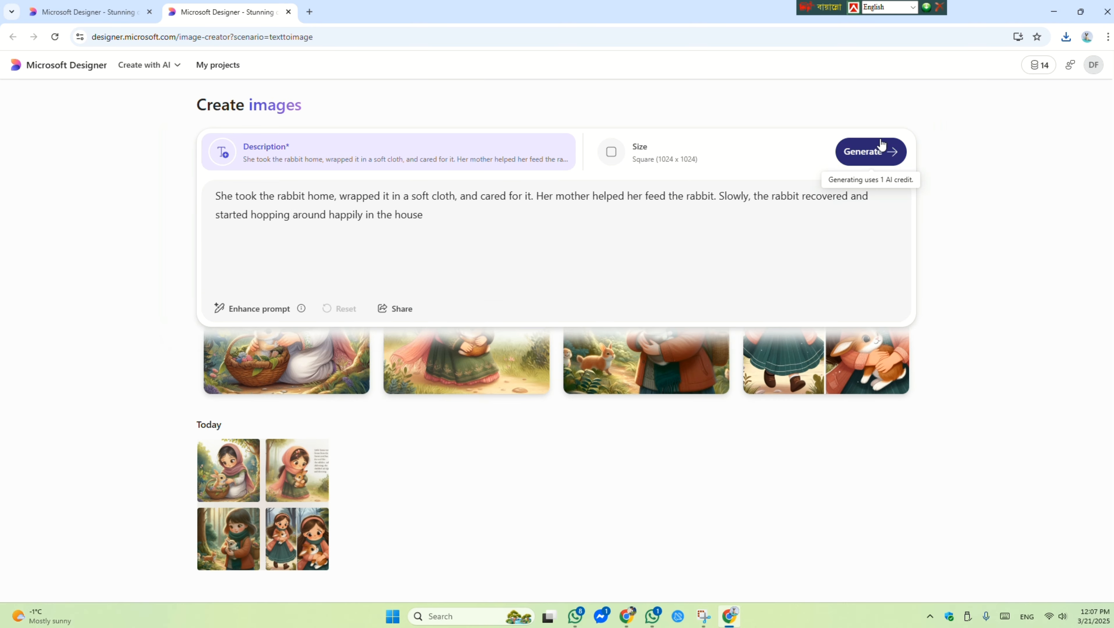
# - Generate images from the second paragraph and download the third one, the girl kneeling with the rabbit
pyautogui.click(880, 148)
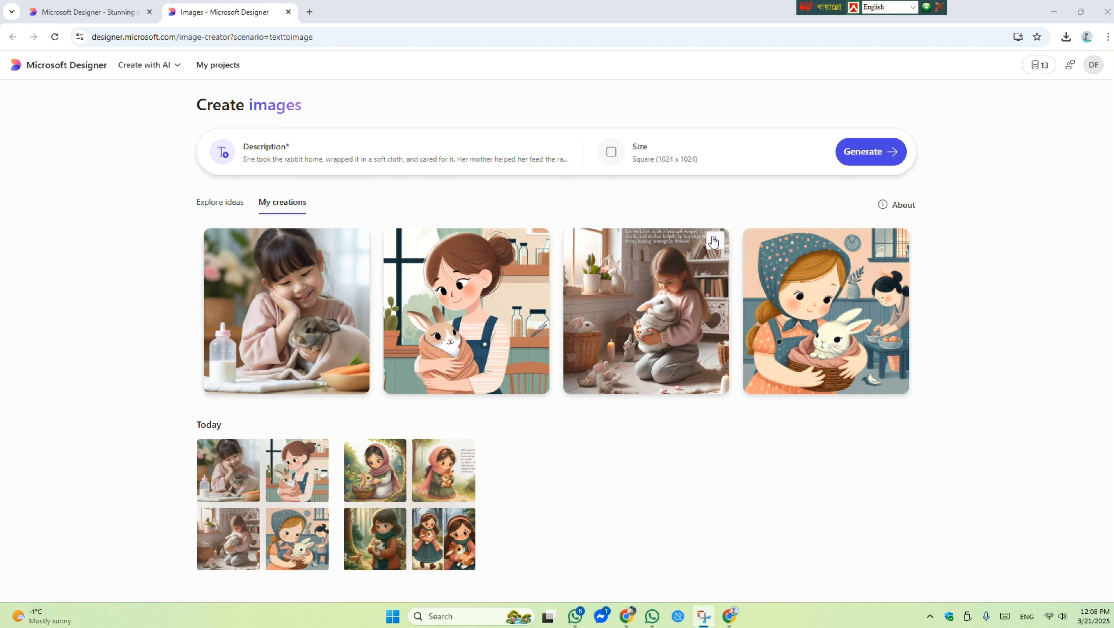
pyautogui.click(714, 240)
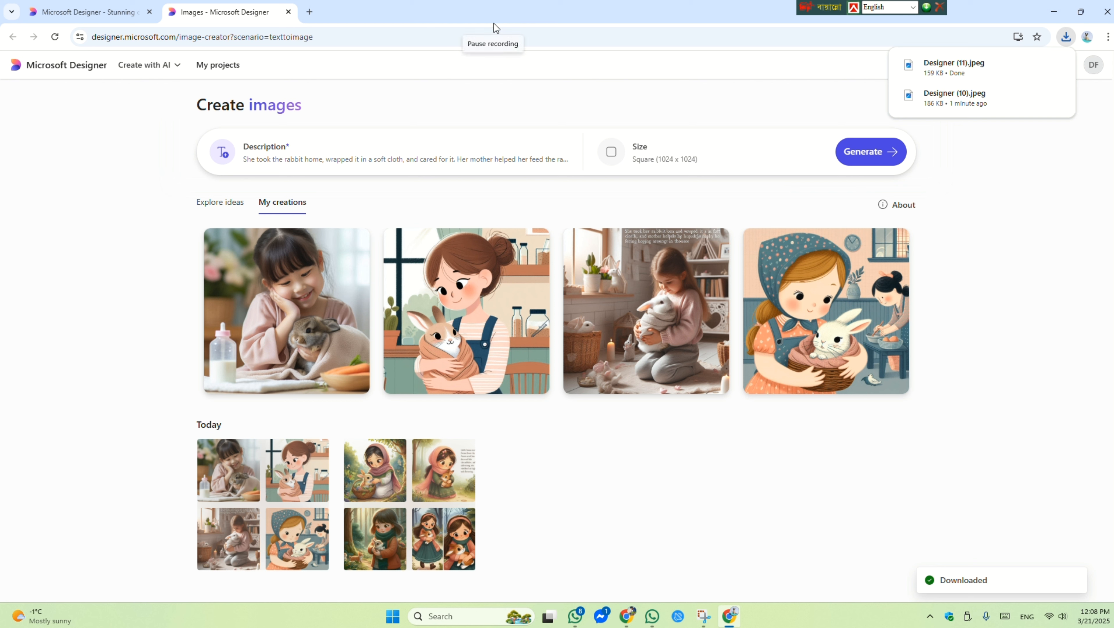
pyautogui.click(652, 616)
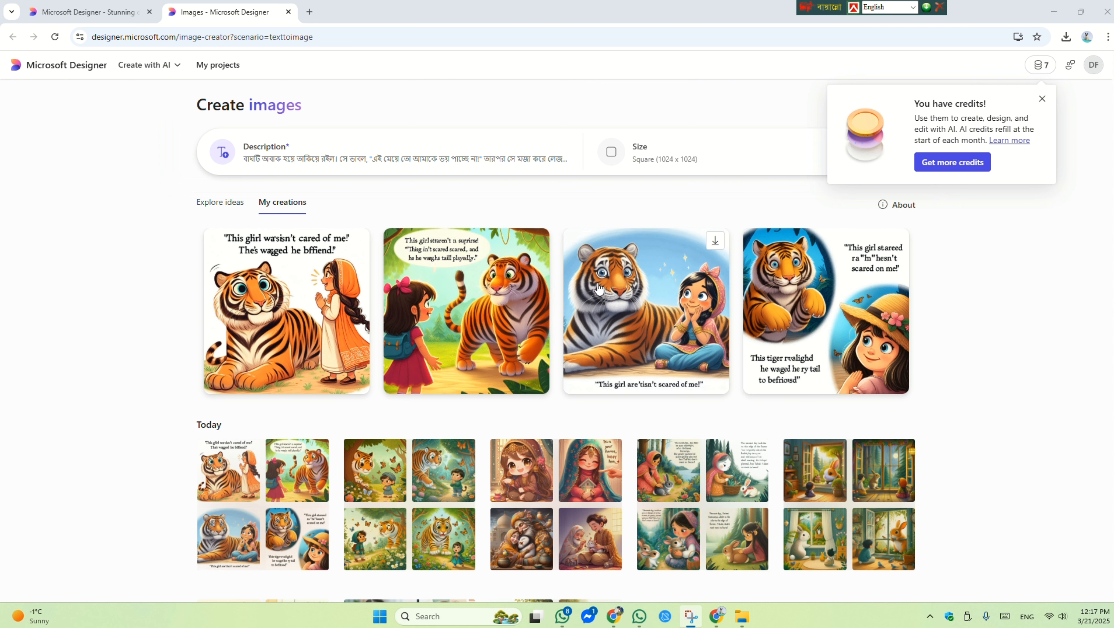
# - Download the third generated tiger image, showing the tiger lying beside the seated girl
pyautogui.click(715, 241)
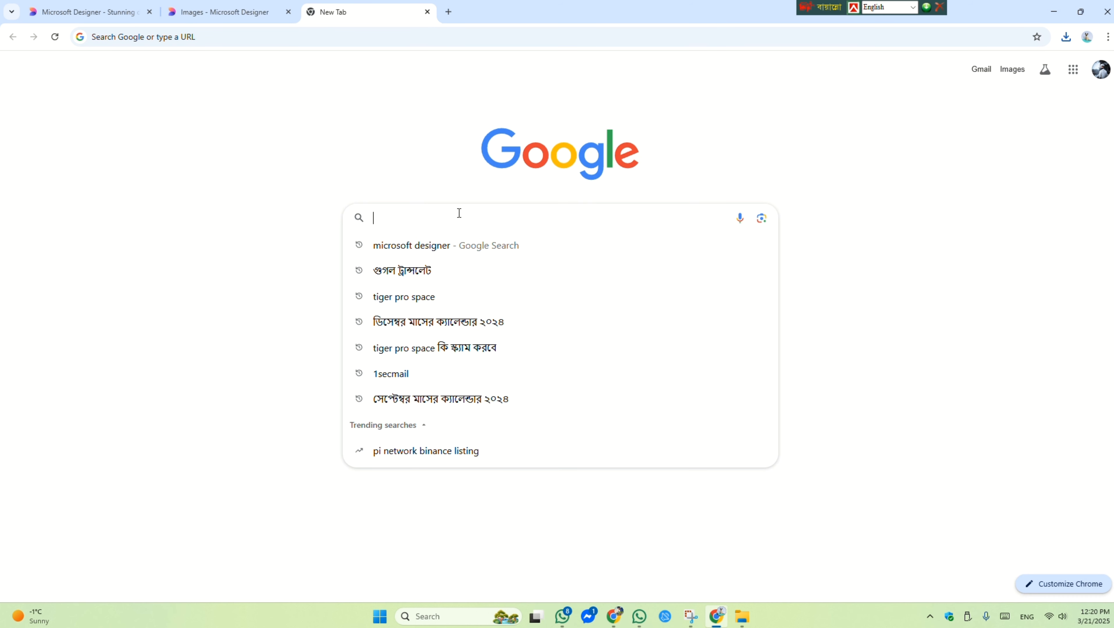
pyautogui.write('renwayml.co')
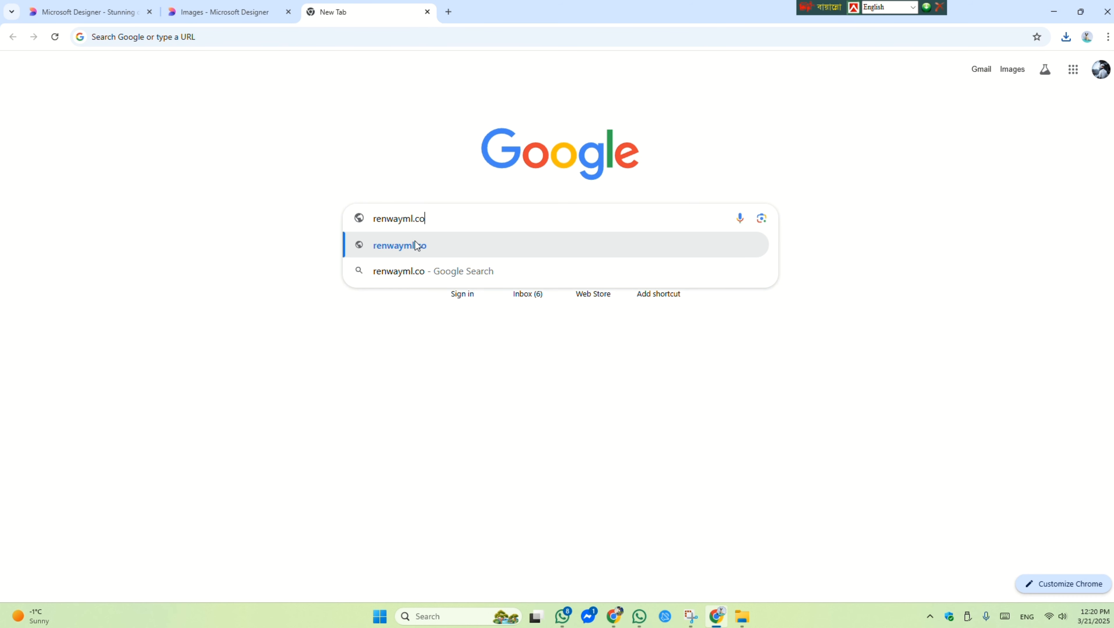
pyautogui.write('m')
pyautogui.click(415, 242)
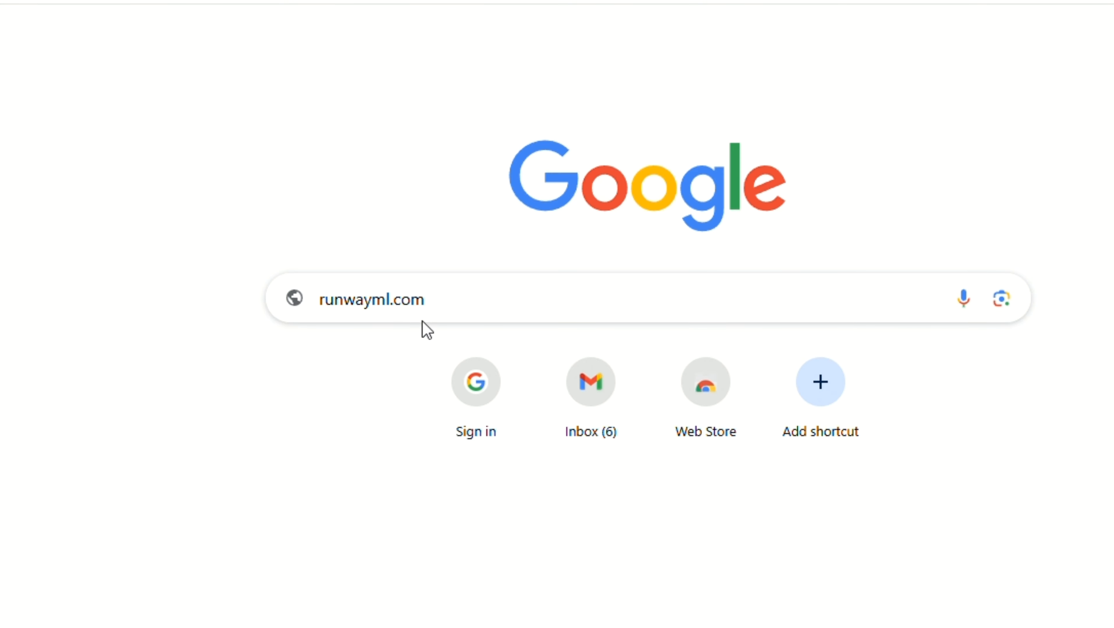
# - Search Google for runwayml.com and open the official Runway website from the results
pyautogui.click(440, 223)
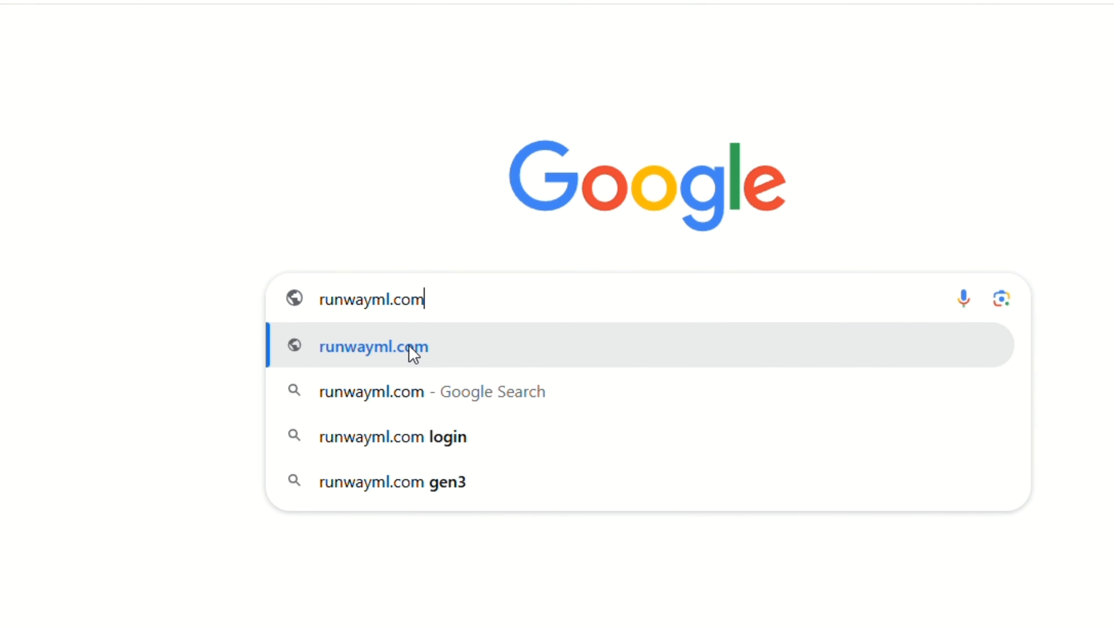
pyautogui.click(410, 391)
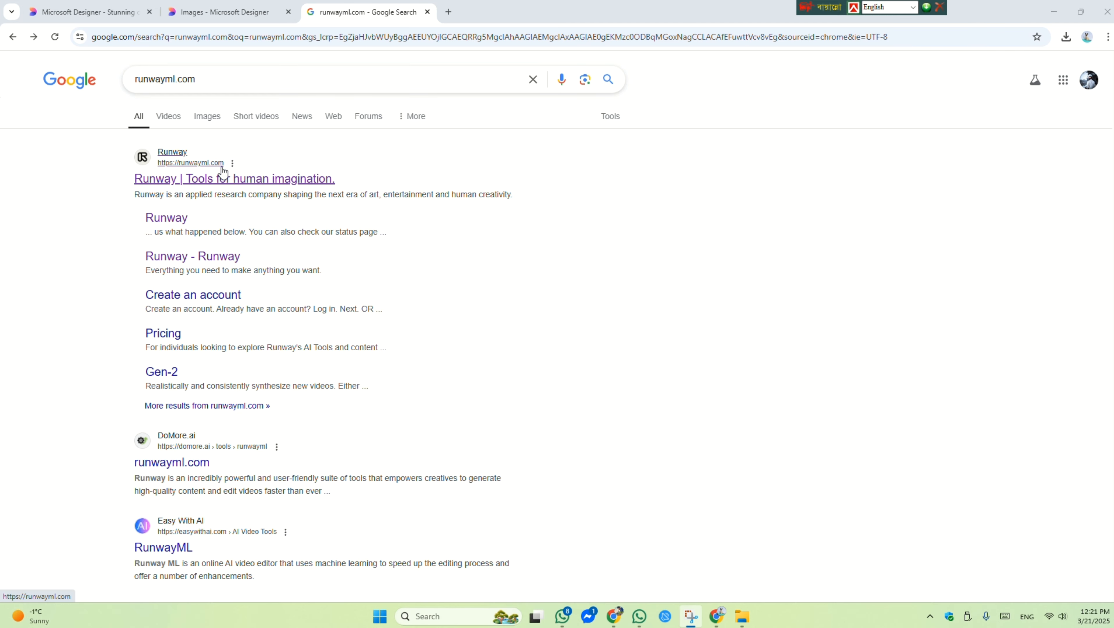
pyautogui.click(236, 179)
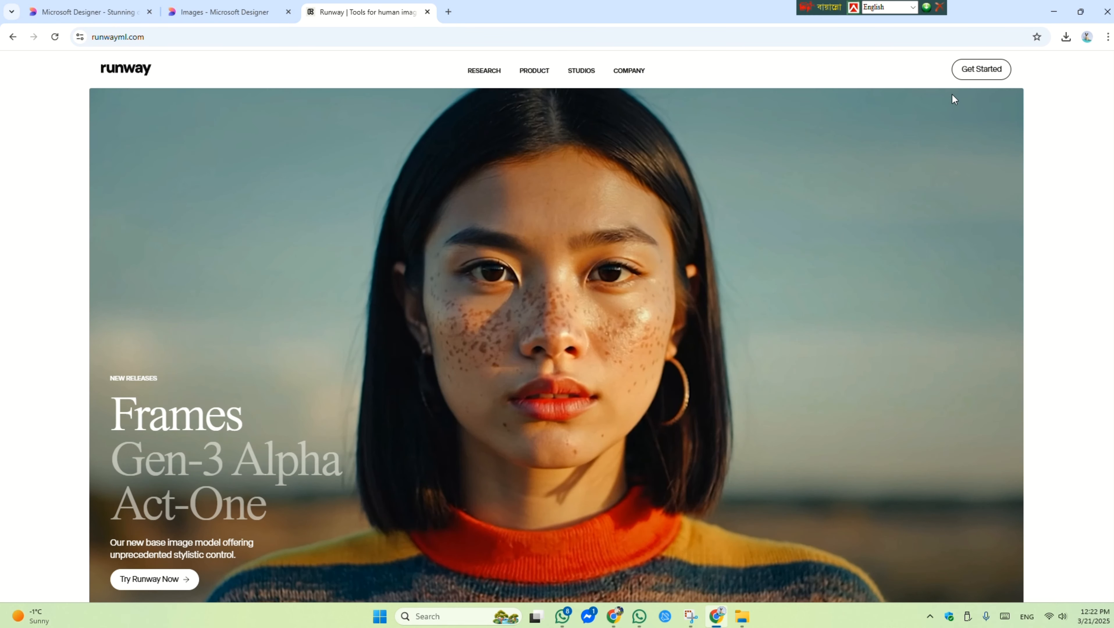
# - Log in to Runway with the first listed Google account and approve the sign-in
pyautogui.click(979, 72)
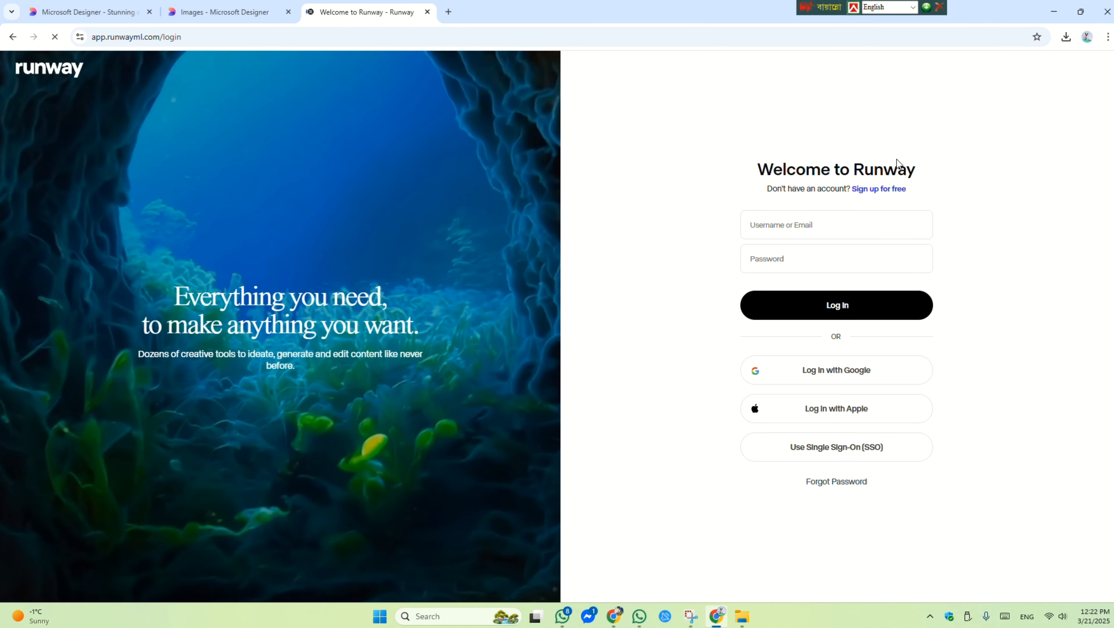
pyautogui.click(824, 370)
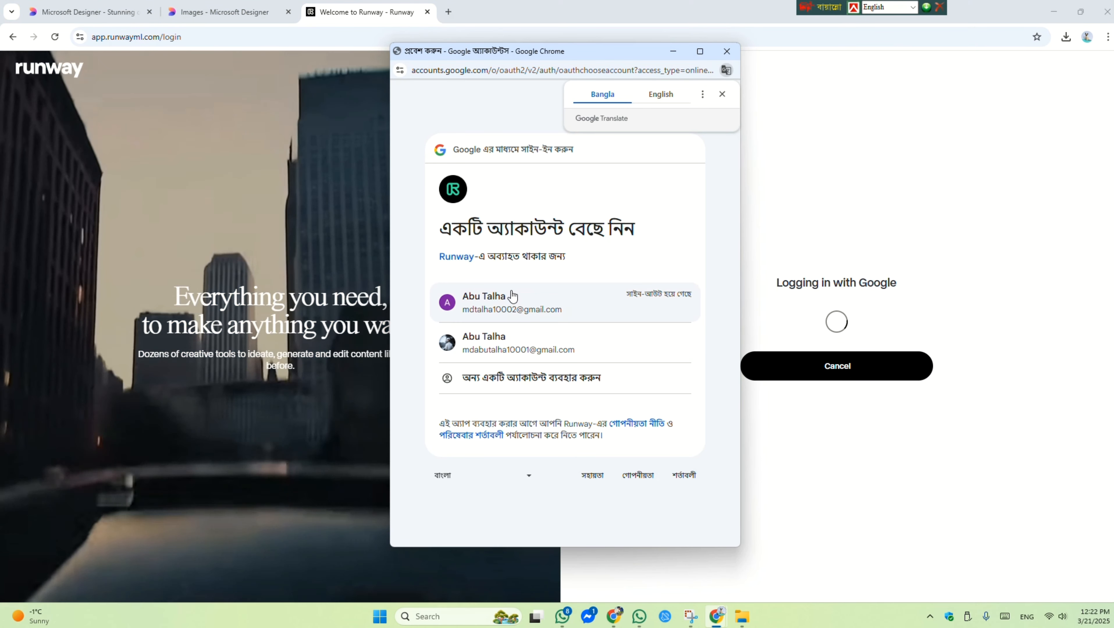
pyautogui.click(510, 293)
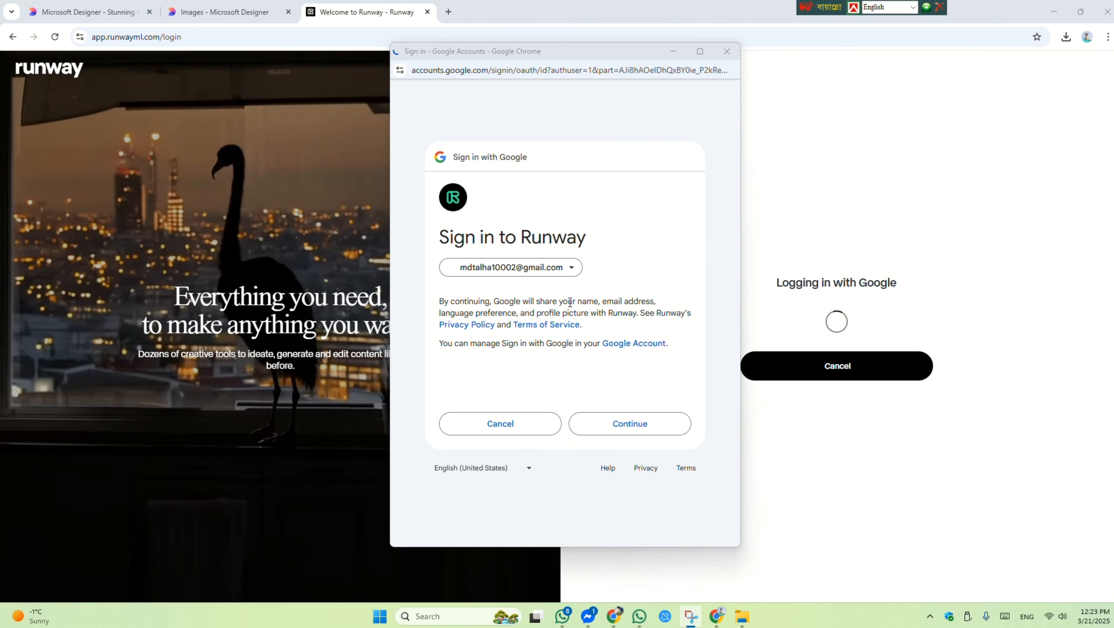
pyautogui.click(650, 423)
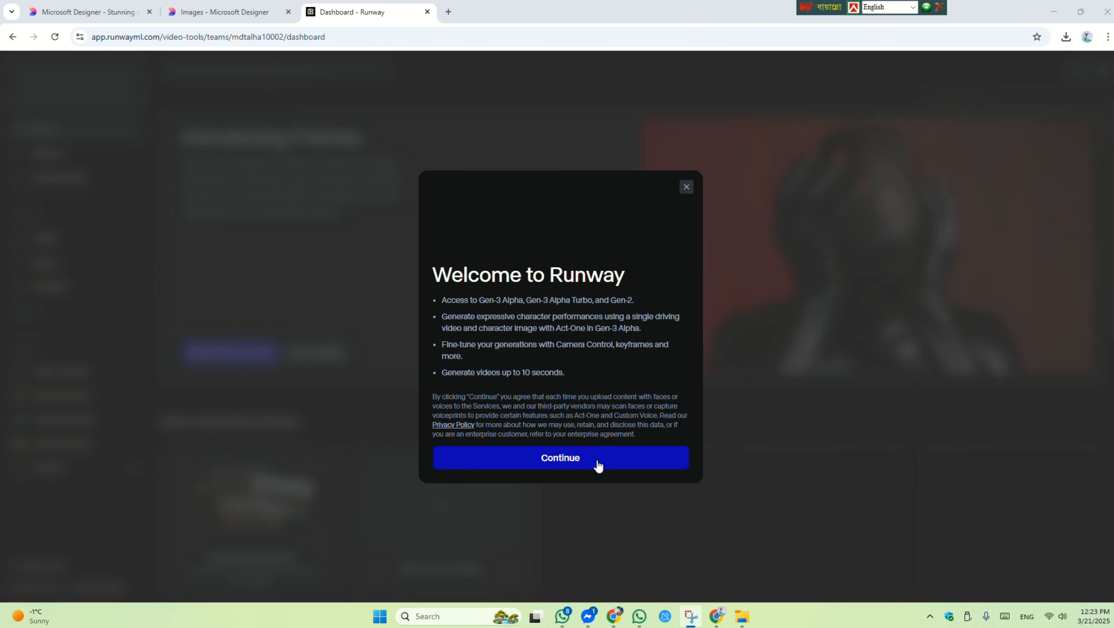
# - Accept the Runway welcome terms and dismiss the Standard upgrade offer and the Restyle Video notice
pyautogui.click(597, 464)
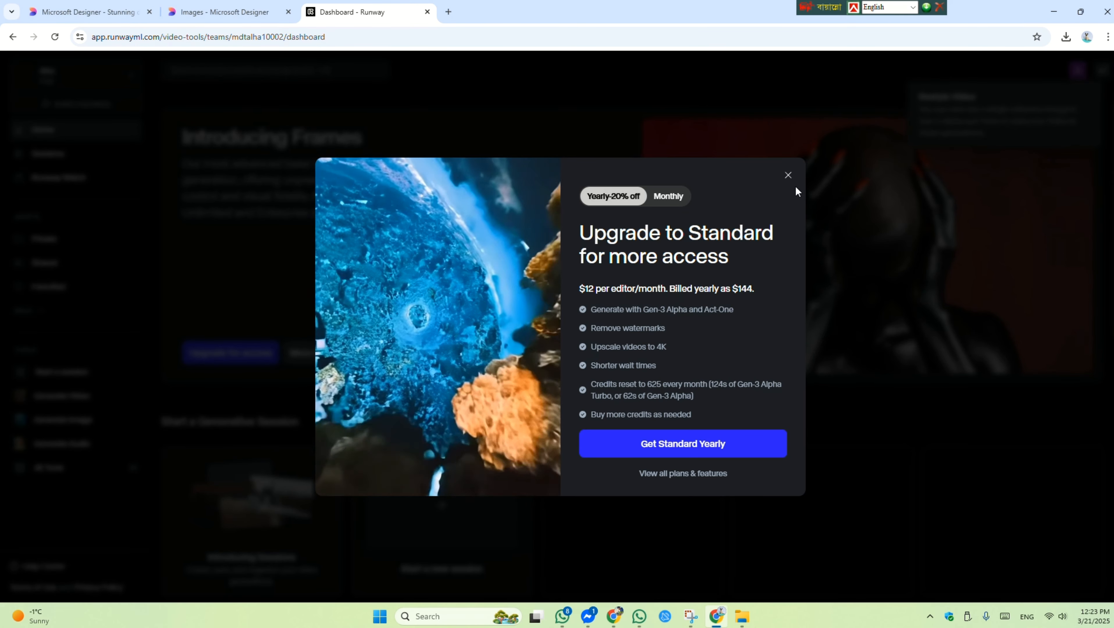
pyautogui.click(788, 175)
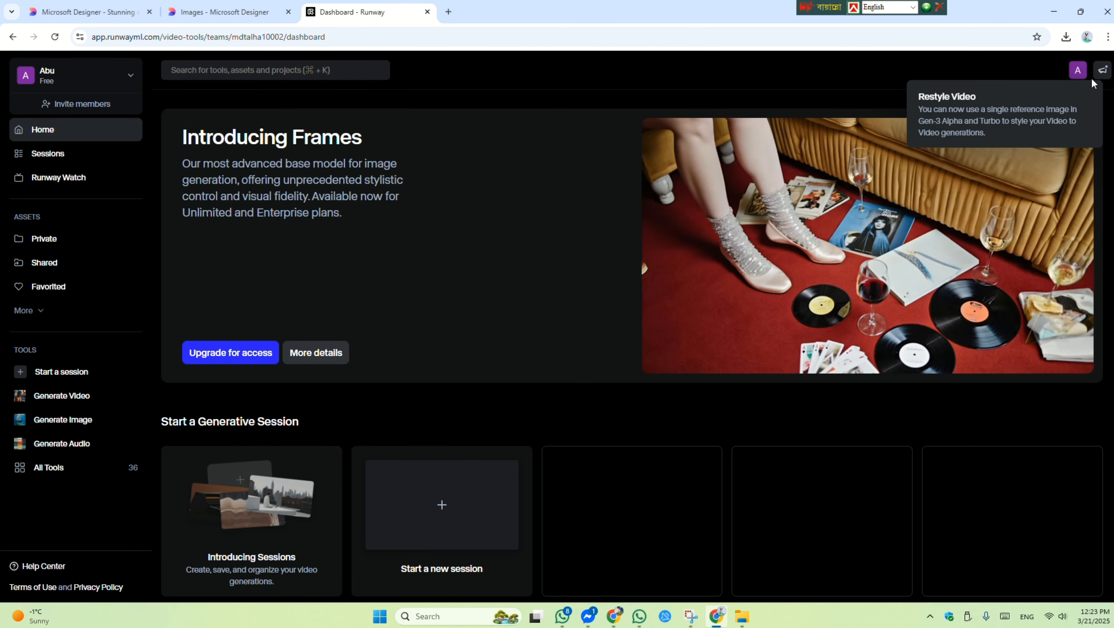
pyautogui.click(1068, 98)
pyautogui.click(798, 85)
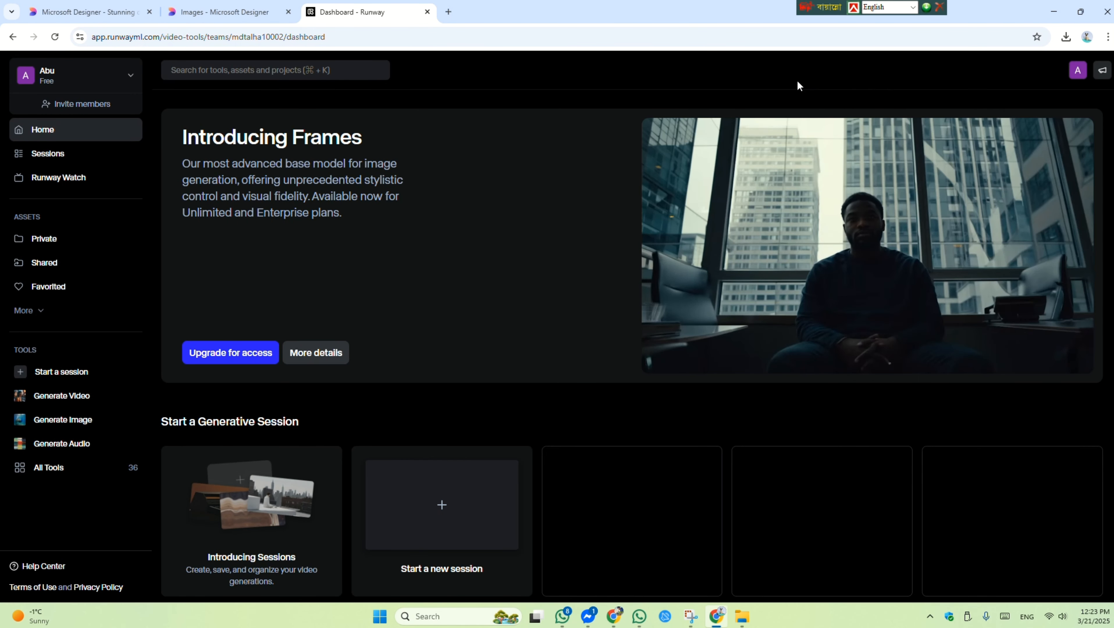
# - Open the Generative Session video tool from Runway's AI Tools on the dashboard
pyautogui.scroll(-5, 455, 256)
pyautogui.scroll(-1, 234, 492)
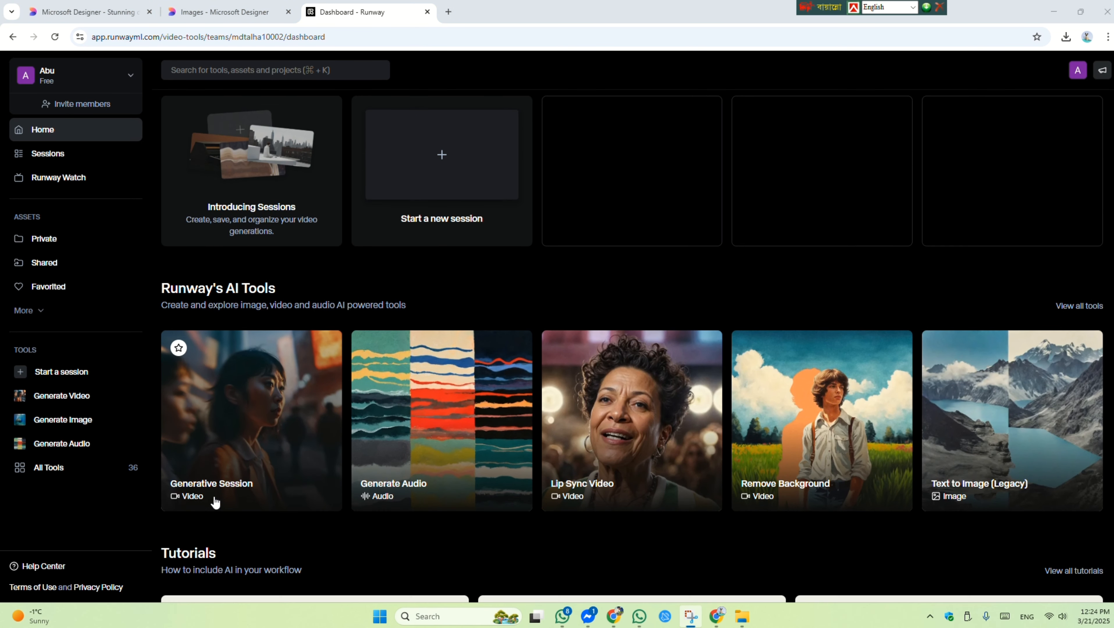
pyautogui.click(257, 472)
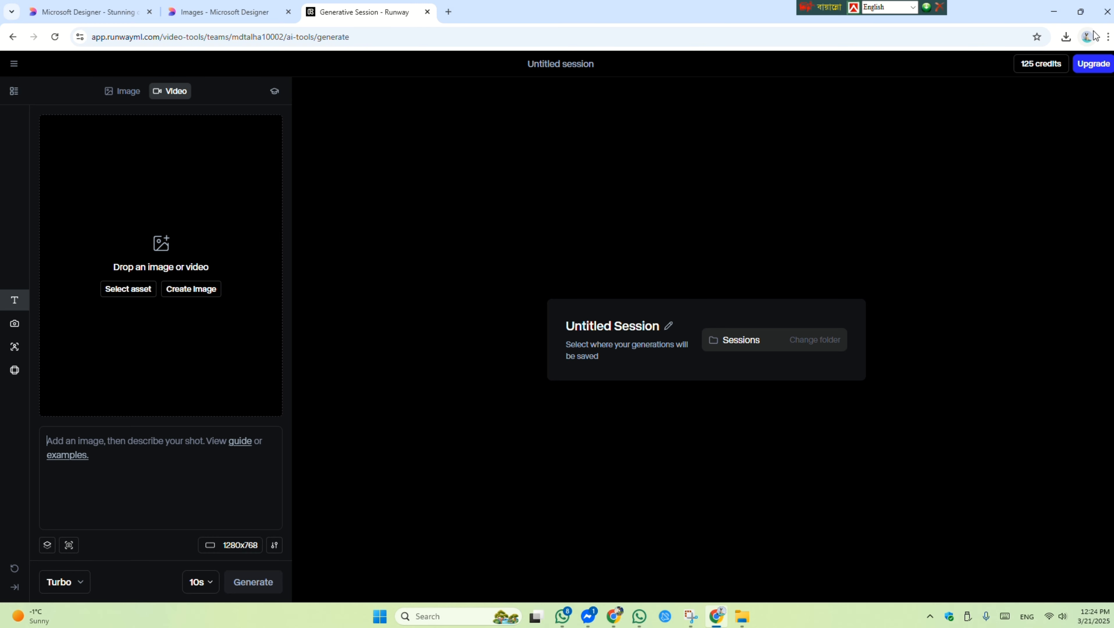
pyautogui.click(1086, 37)
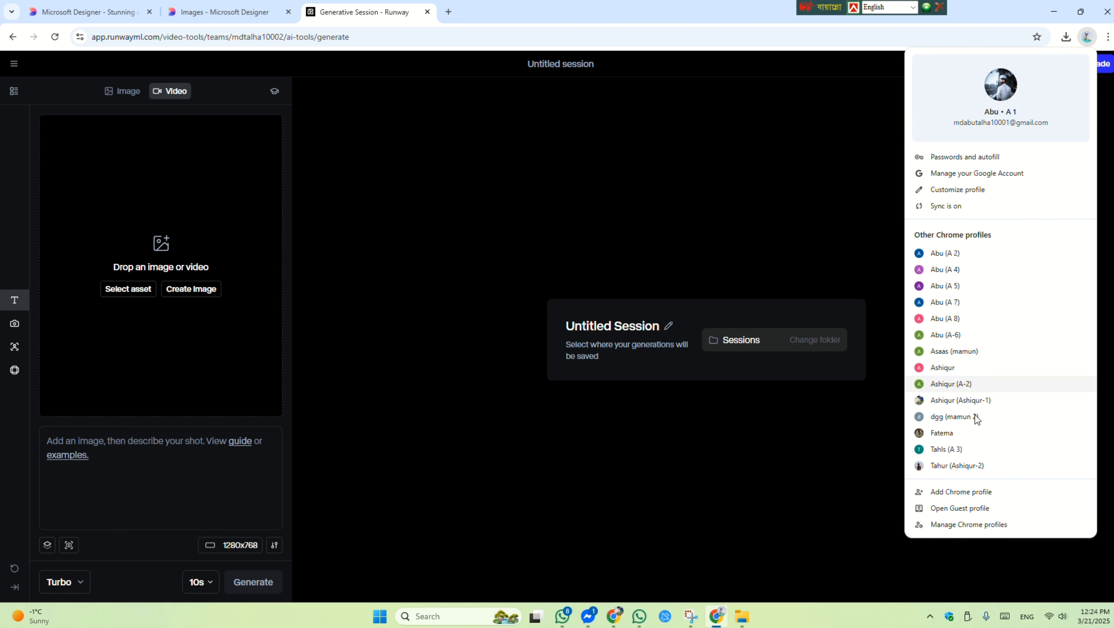
pyautogui.click(862, 201)
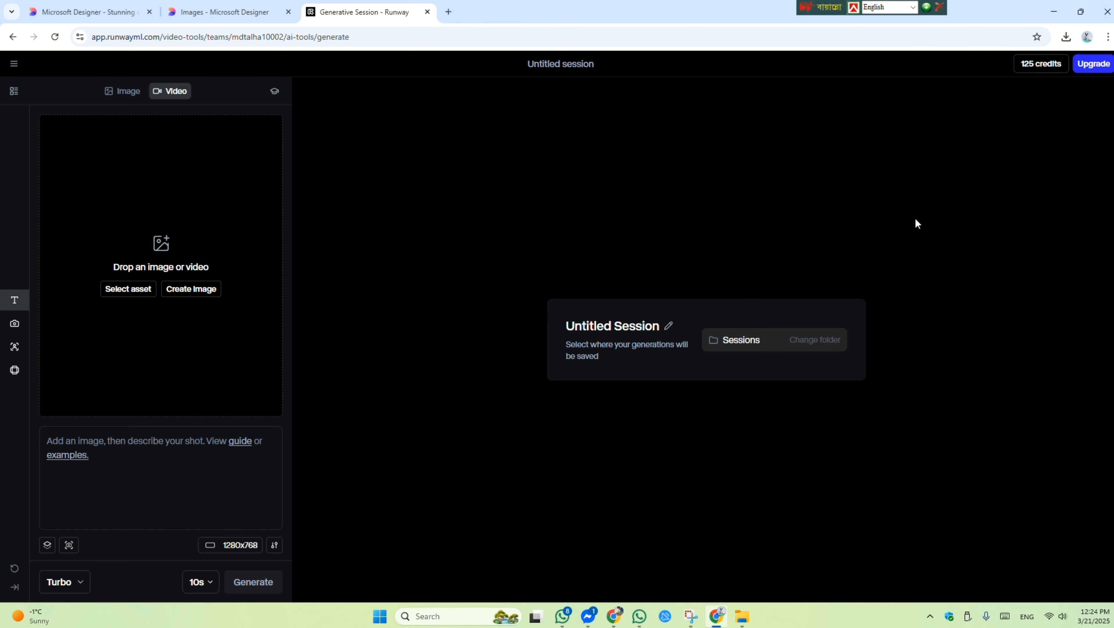
# - Upload the bag maya image from the Downloads folder as the video's source image
pyautogui.click(158, 253)
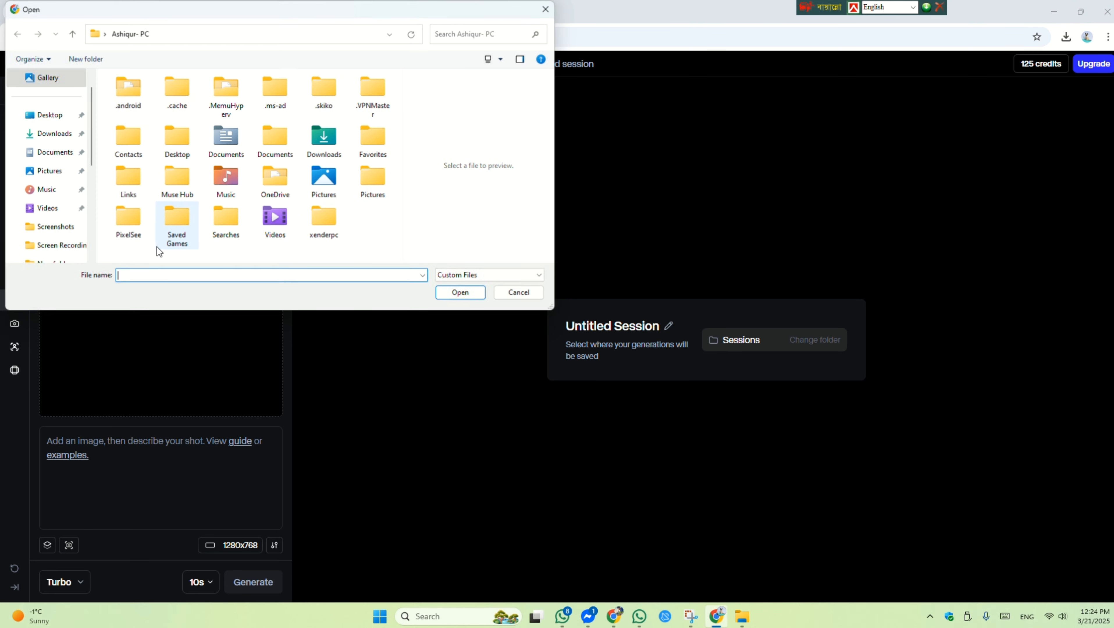
pyautogui.click(57, 139)
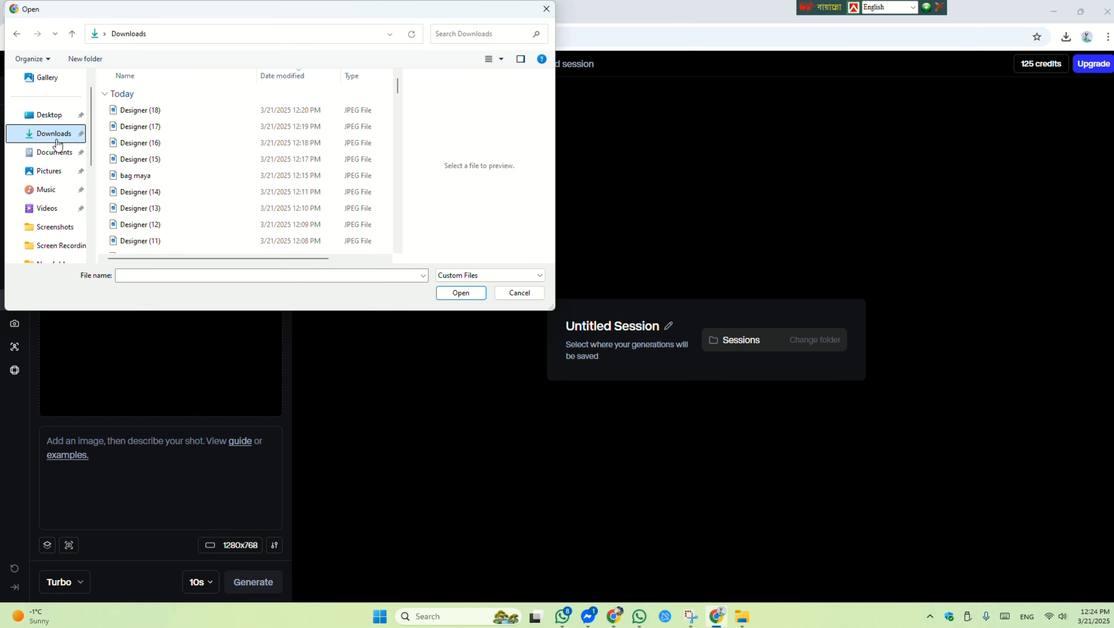
pyautogui.click(189, 179)
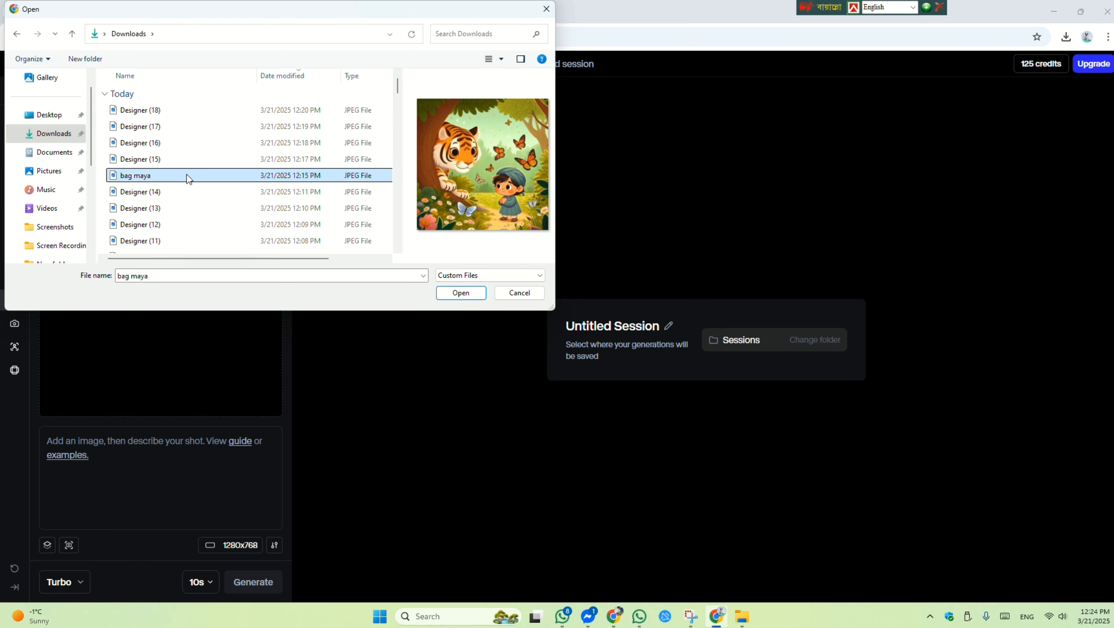
pyautogui.click(469, 293)
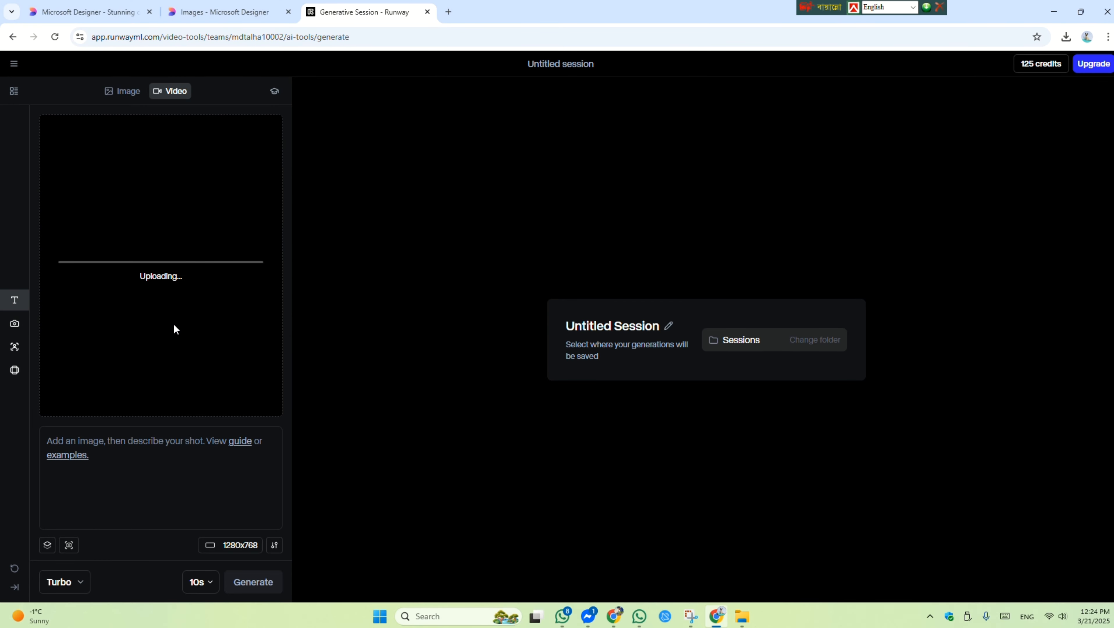
# - Switch to the ChatGPT chat in WhatsApp and copy the English tiger story's opening paragraph, ending with "Do you want to play?"
pyautogui.click(639, 616)
pyautogui.scroll(2, 519, 314)
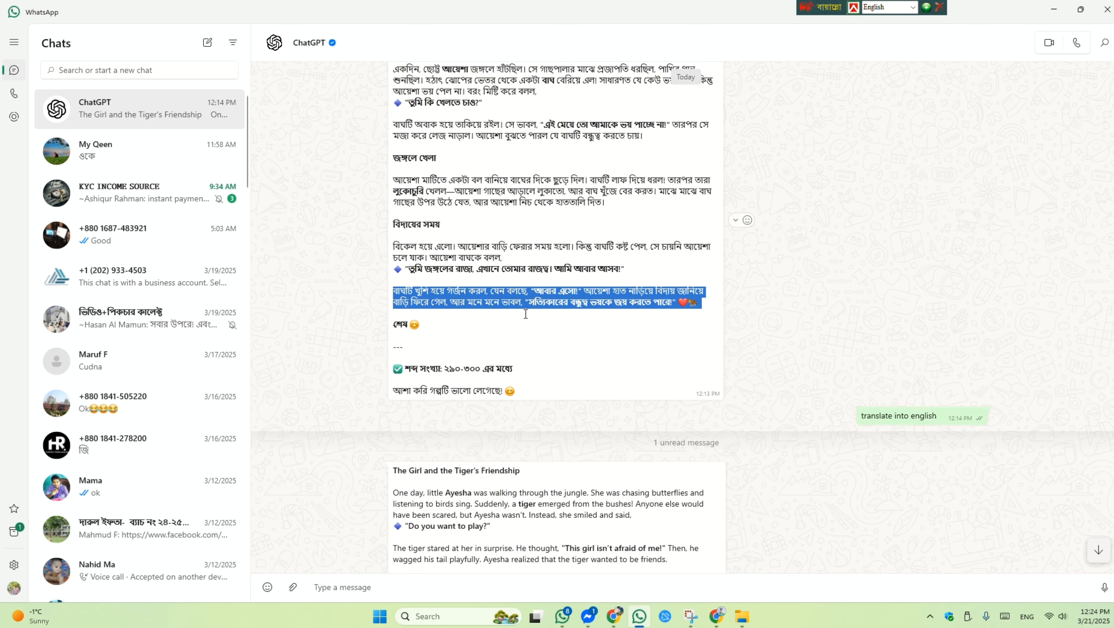
pyautogui.scroll(4, 526, 334)
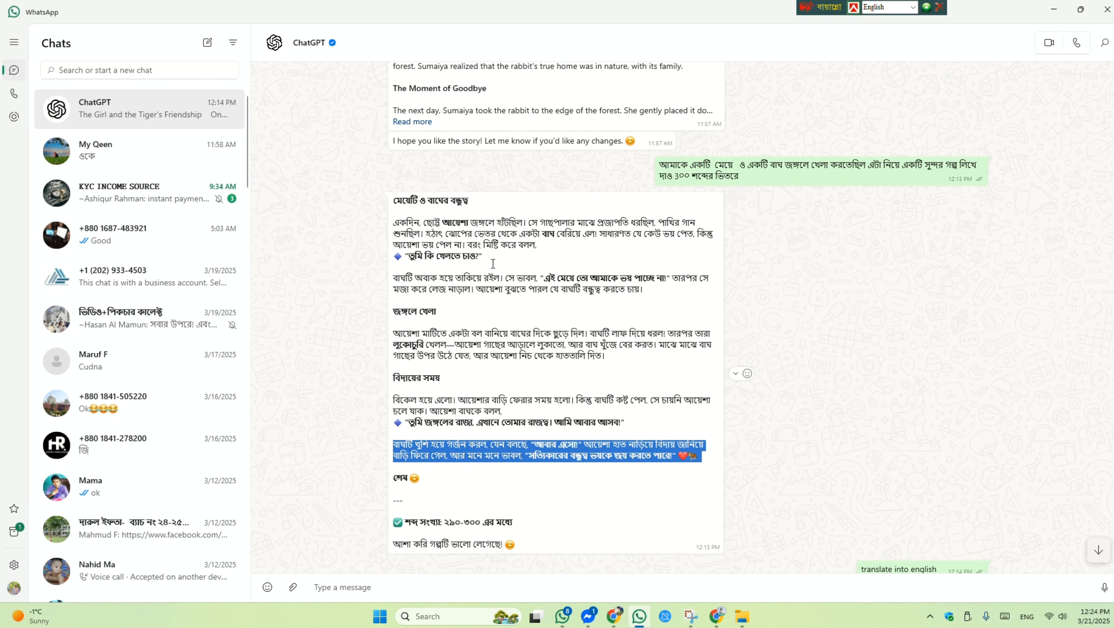
pyautogui.scroll(-4, 498, 474)
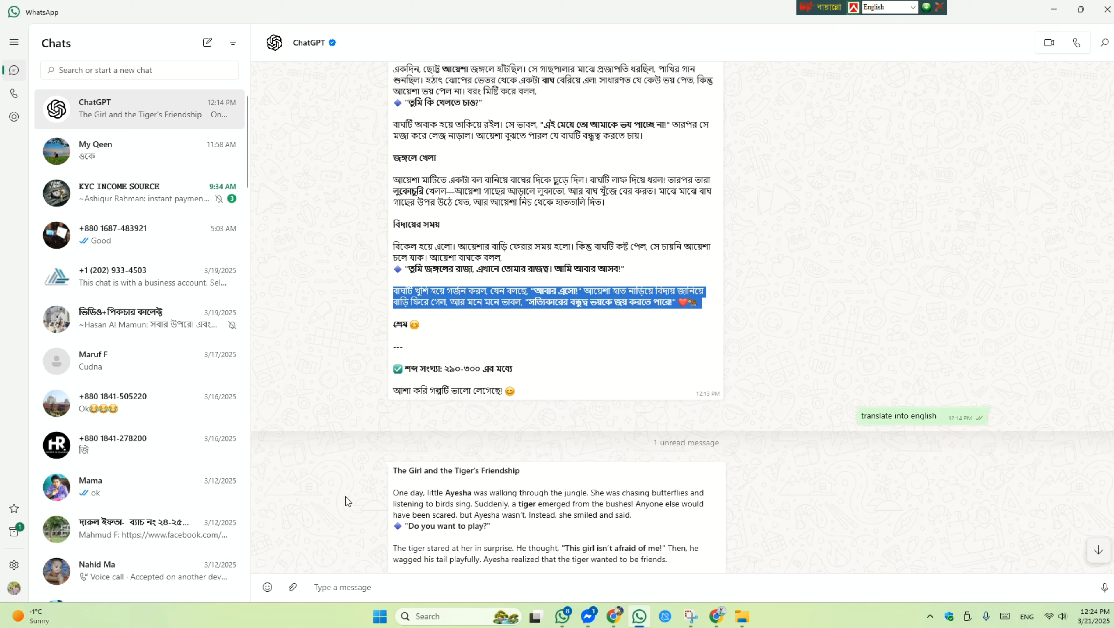
pyautogui.moveTo(394, 493); pyautogui.dragTo(506, 529)
pyautogui.rightClick(479, 520)
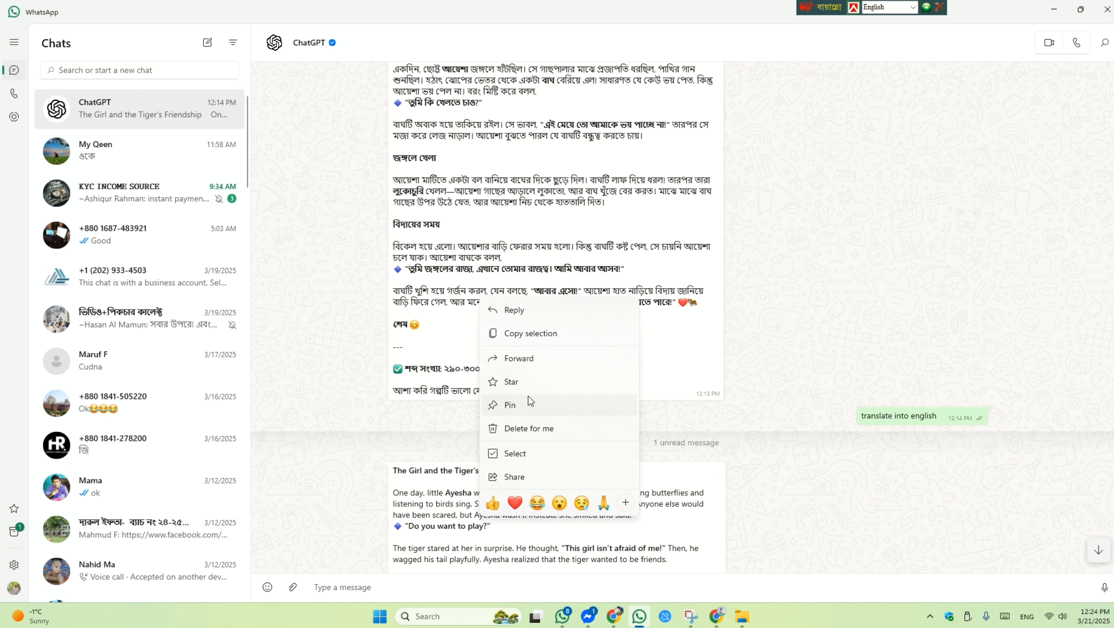
pyautogui.click(533, 342)
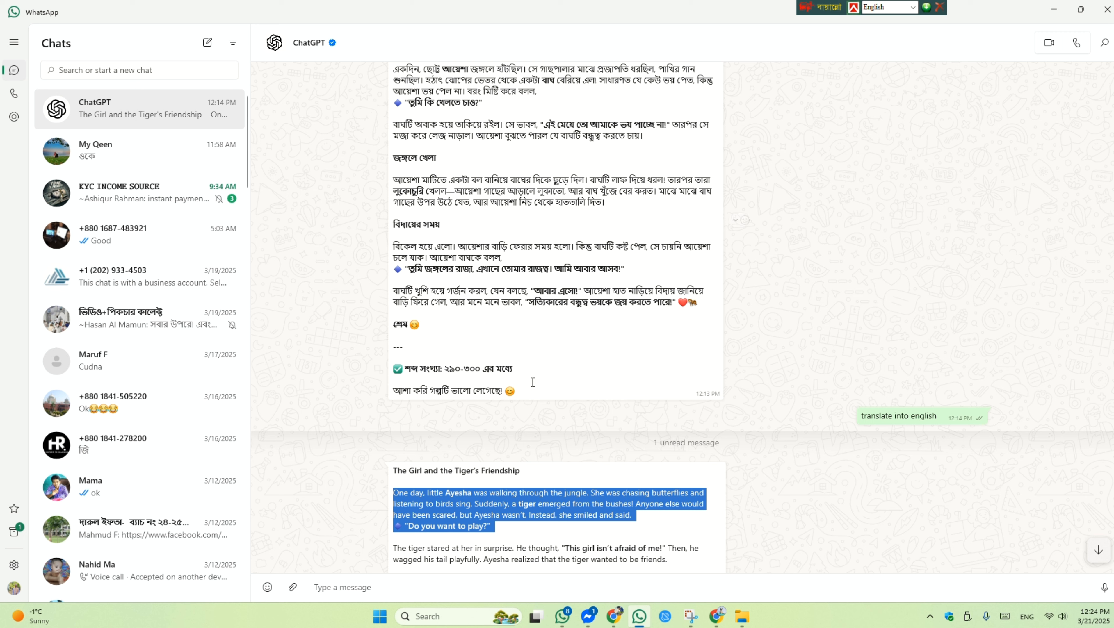
# - Return to Runway in Chrome and paste the copied opening paragraph as the shot description
pyautogui.click(718, 620)
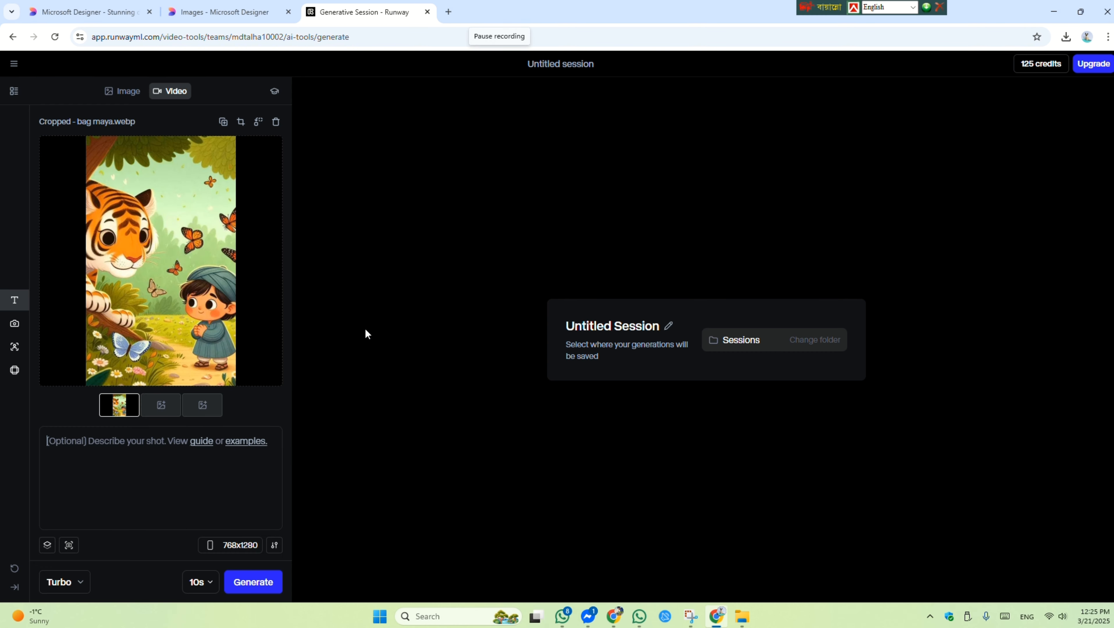
pyautogui.rightClick(94, 487)
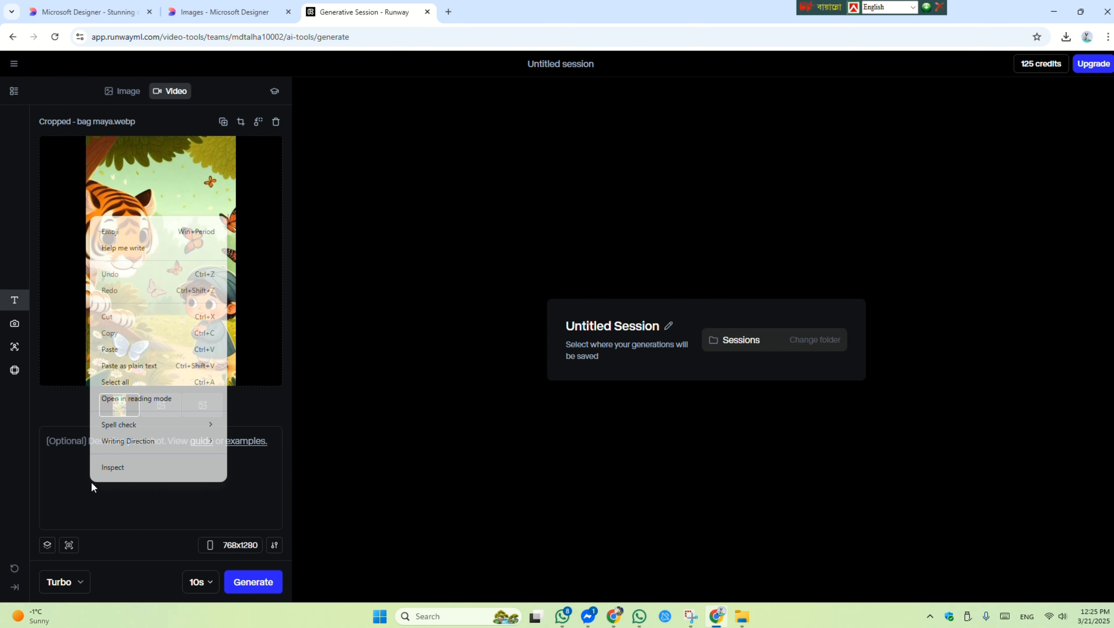
pyautogui.click(115, 349)
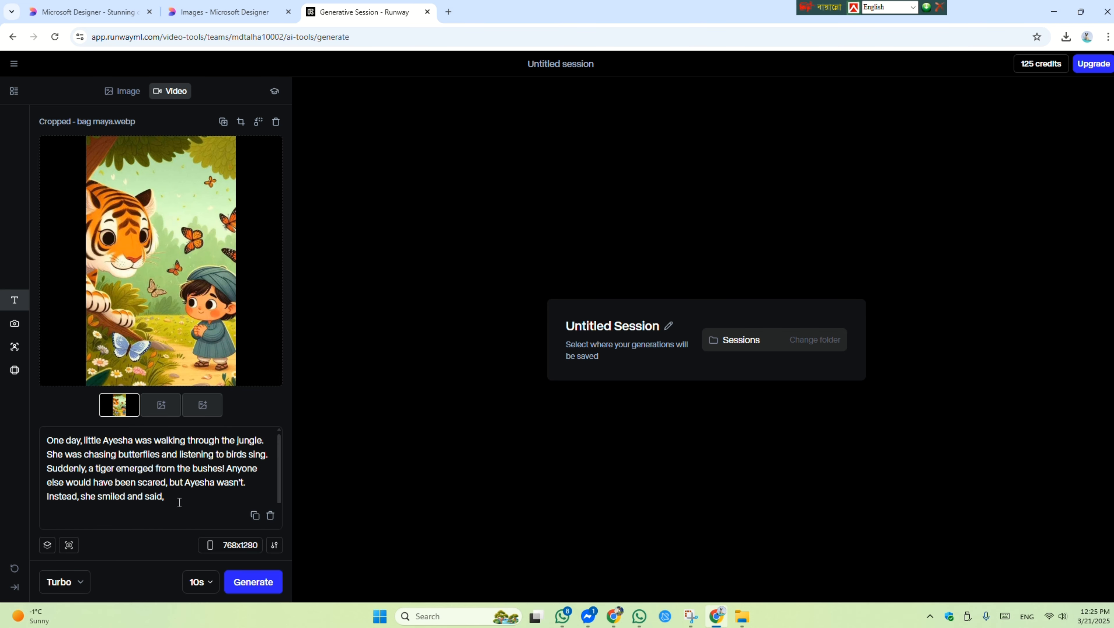
# - Set the video duration to 5 seconds and generate the first clip
pyautogui.click(205, 586)
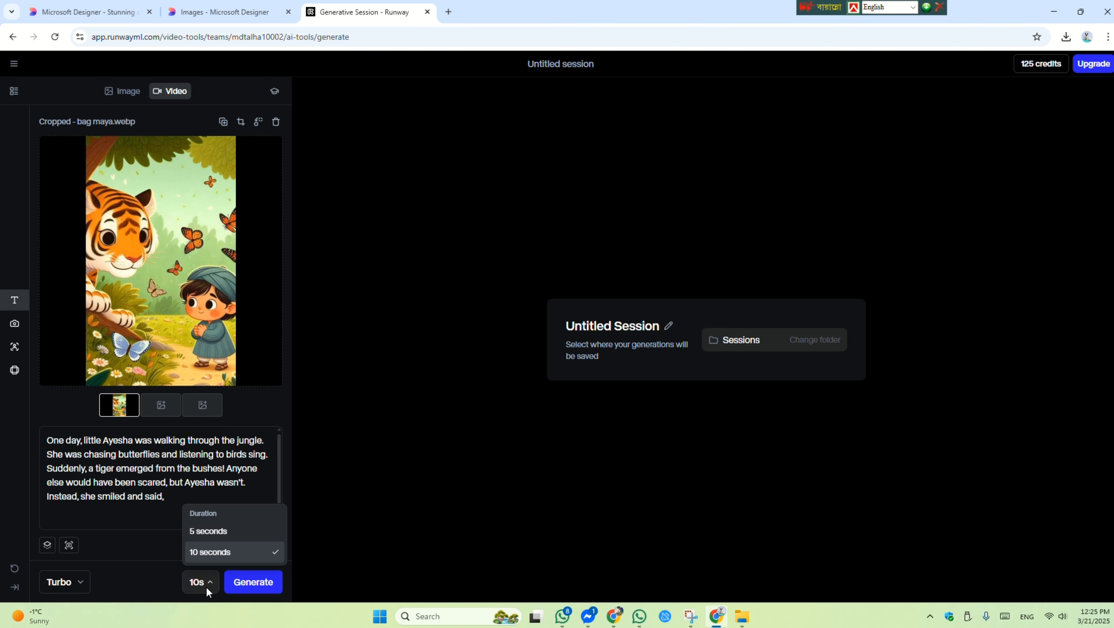
pyautogui.click(212, 532)
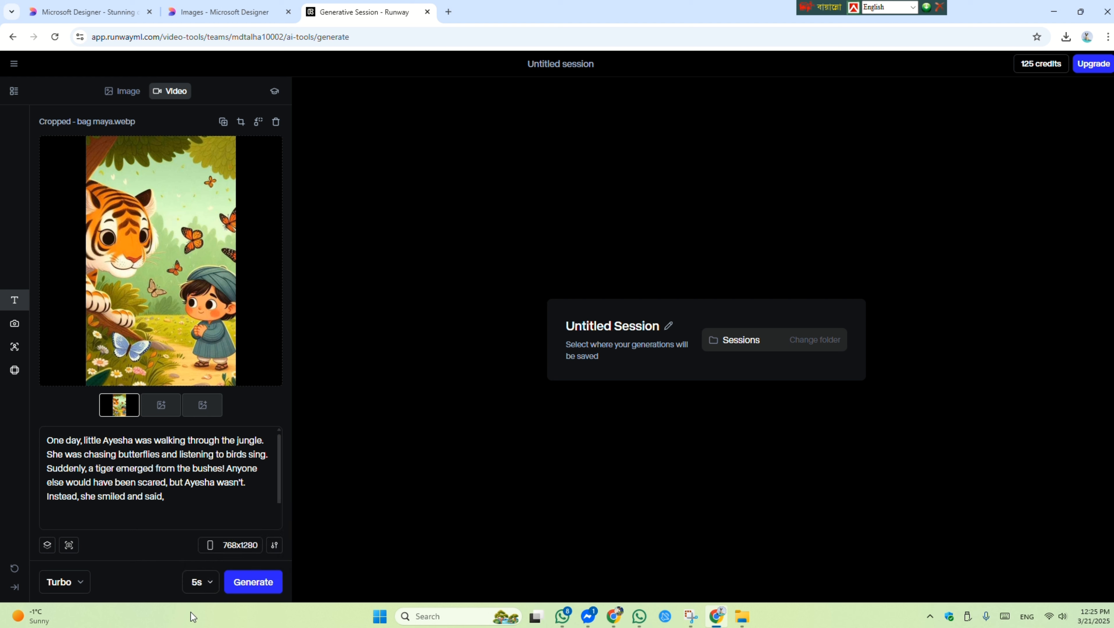
pyautogui.click(250, 591)
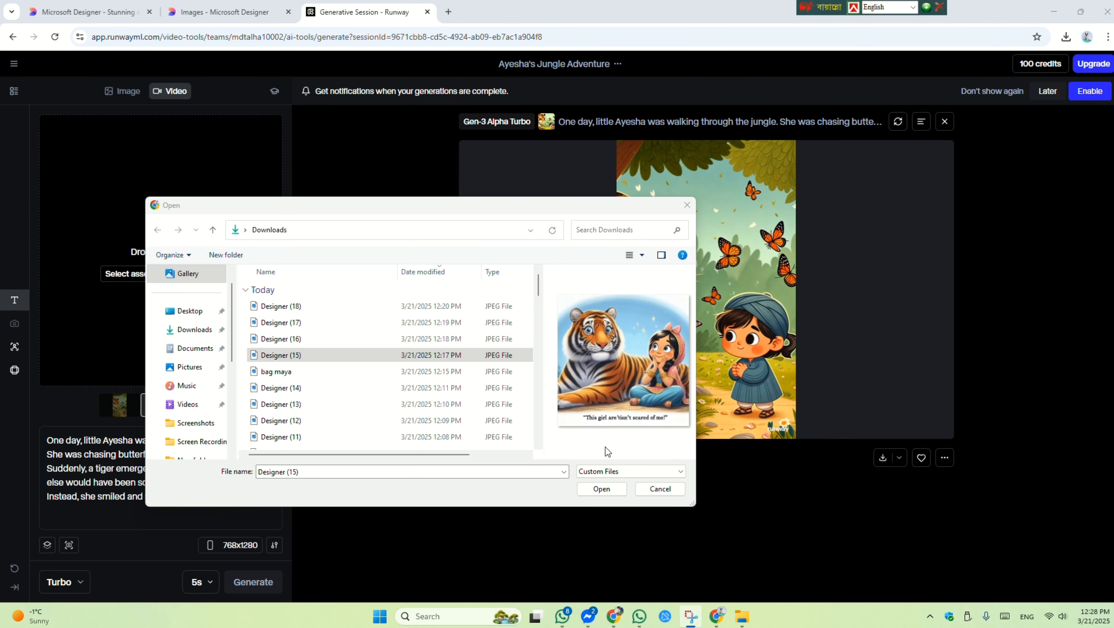
# - Upload the Designer (15) image as the next source image and clear the previous prompt text
pyautogui.click(601, 489)
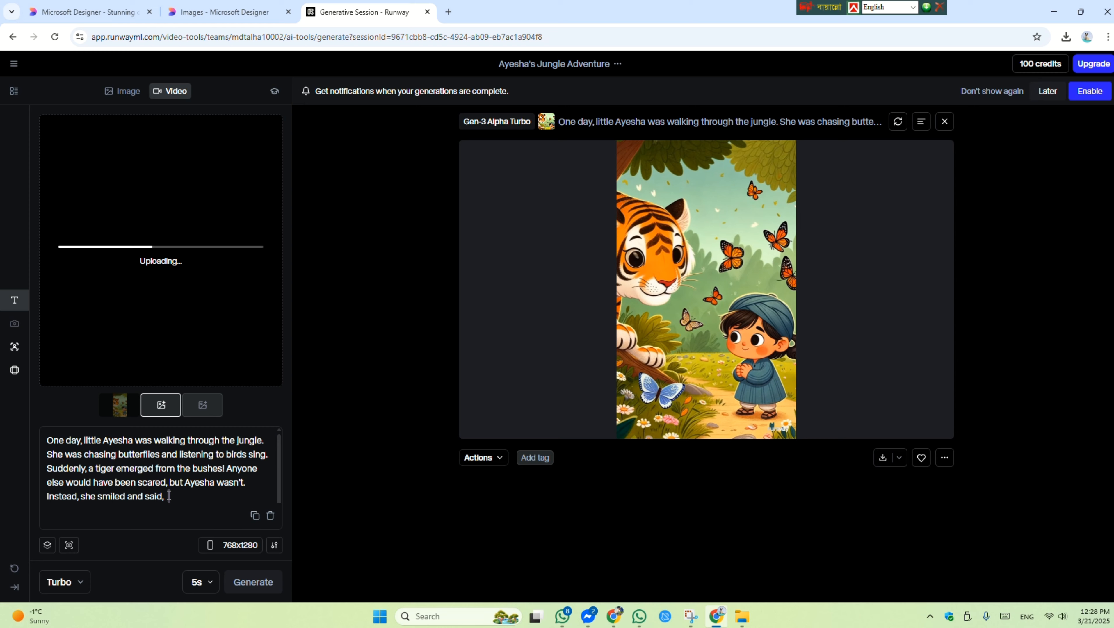
pyautogui.hotkey('ctrl', 'a')
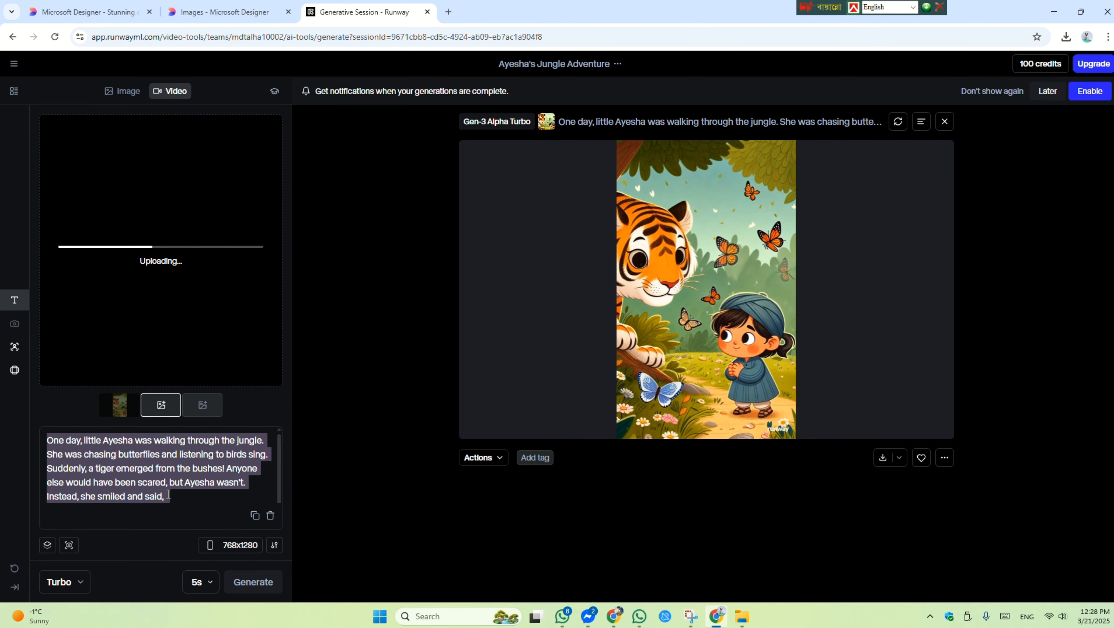
pyautogui.rightClick(168, 495)
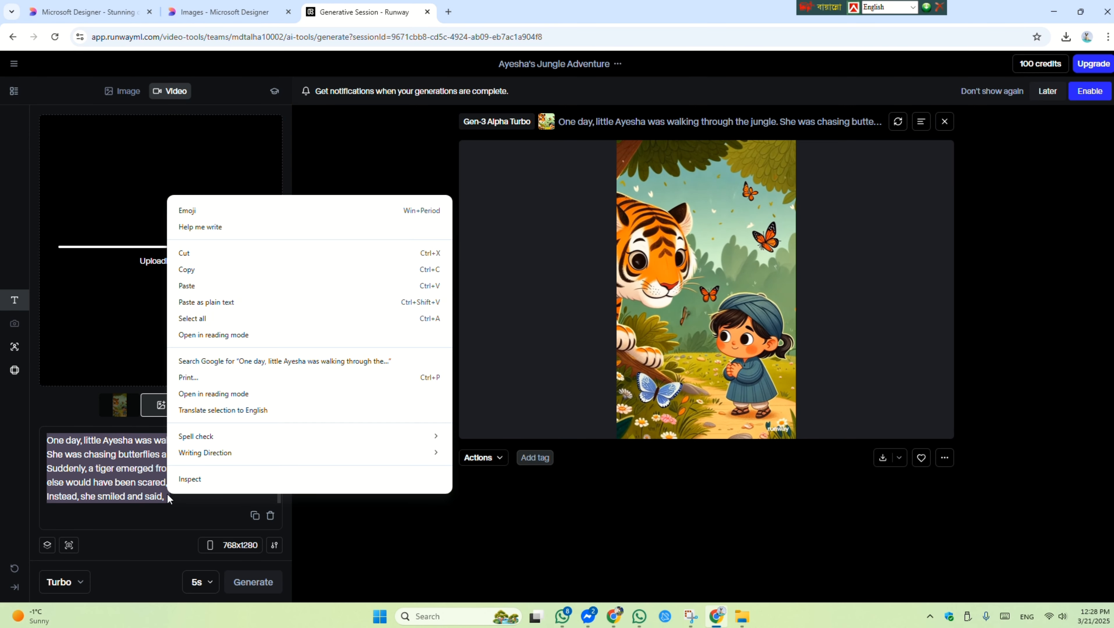
pyautogui.click(196, 260)
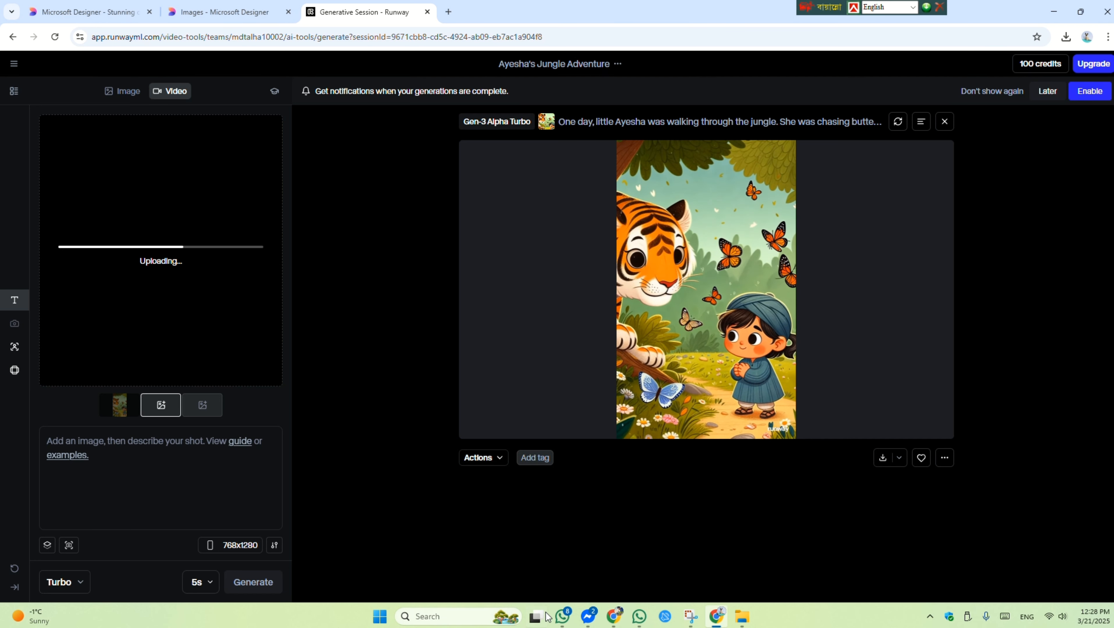
# - Switch to WhatsApp and copy the English story's second paragraph, starting "The tiger stared at her in surprise"
pyautogui.click(624, 547)
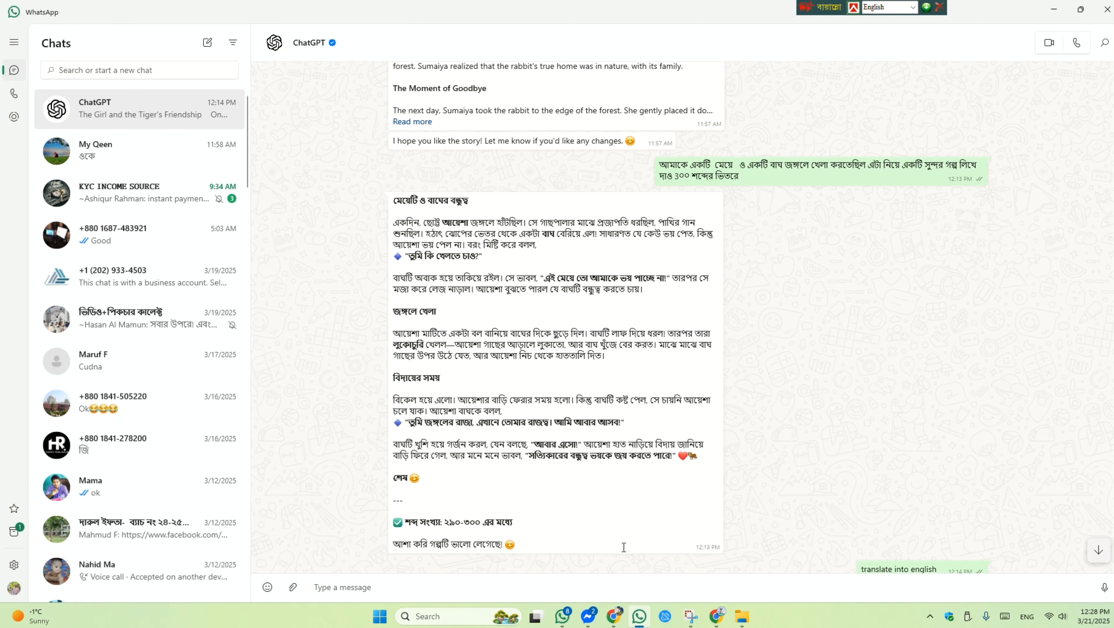
pyautogui.scroll(-5, 624, 547)
pyautogui.moveTo(393, 472); pyautogui.dragTo(689, 489)
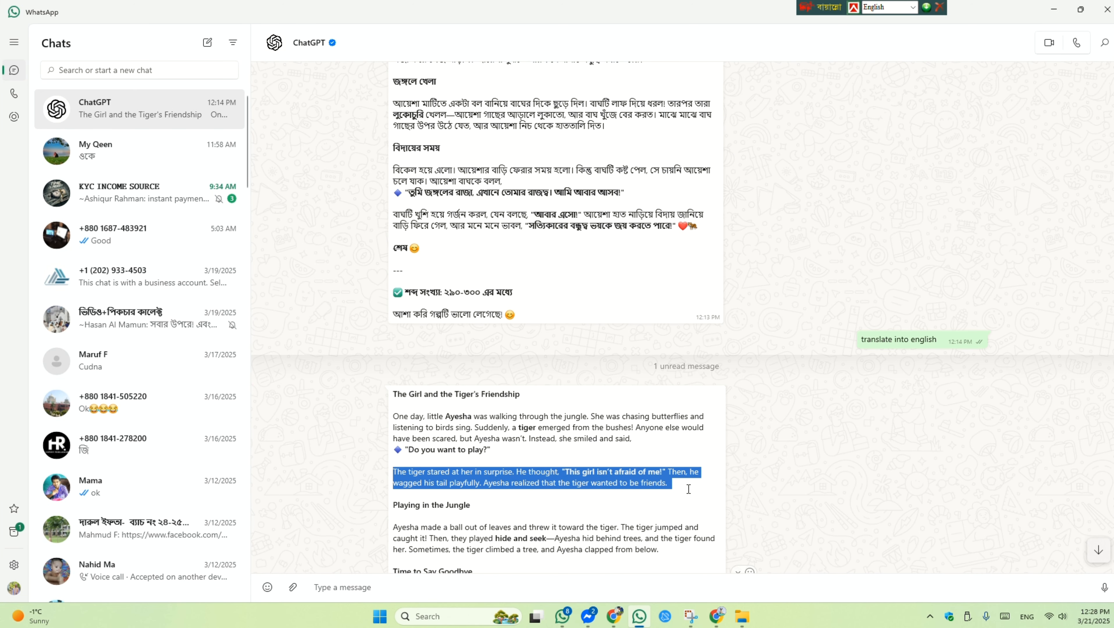
pyautogui.rightClick(657, 478)
pyautogui.click(703, 308)
# - Generate the second clip in Runway with the copied second paragraph as its prompt and download the resulting video
pyautogui.click(713, 624)
pyautogui.rightClick(155, 483)
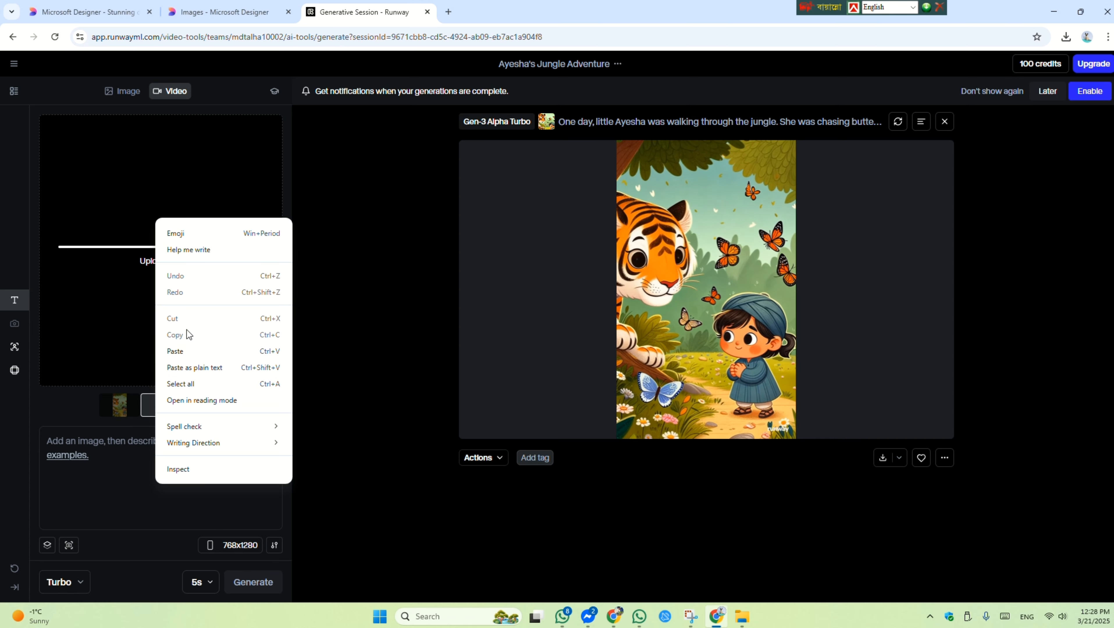
pyautogui.click(184, 352)
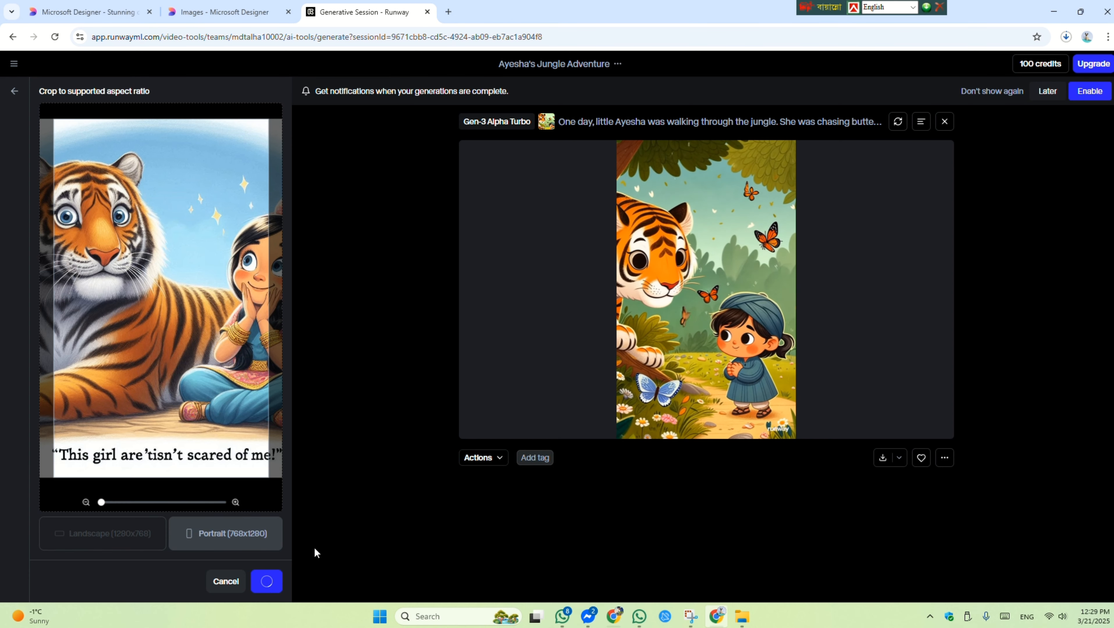
pyautogui.click(252, 584)
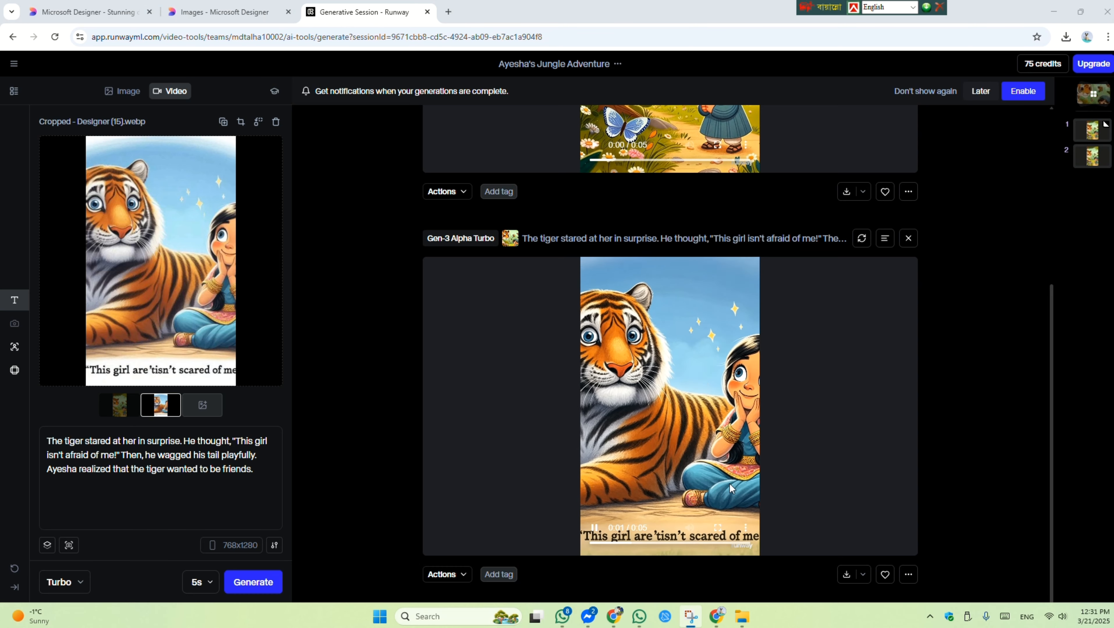
pyautogui.click(846, 578)
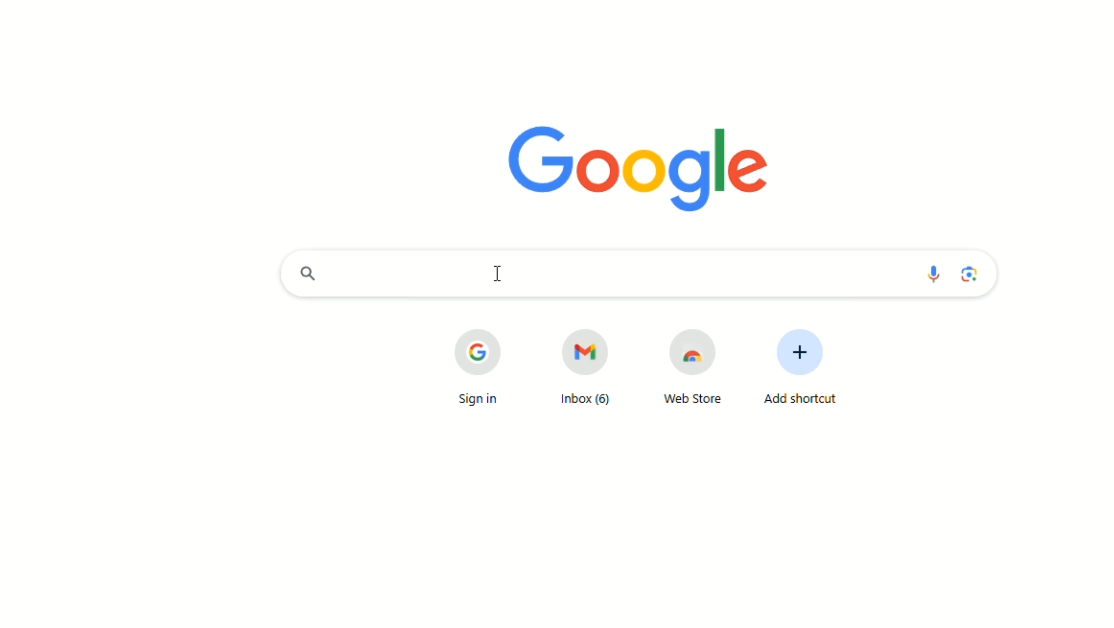
# - Search Google for tts and open the TTSFree.com text-to-speech site from the results
pyautogui.write('tts')
pyautogui.click(407, 318)
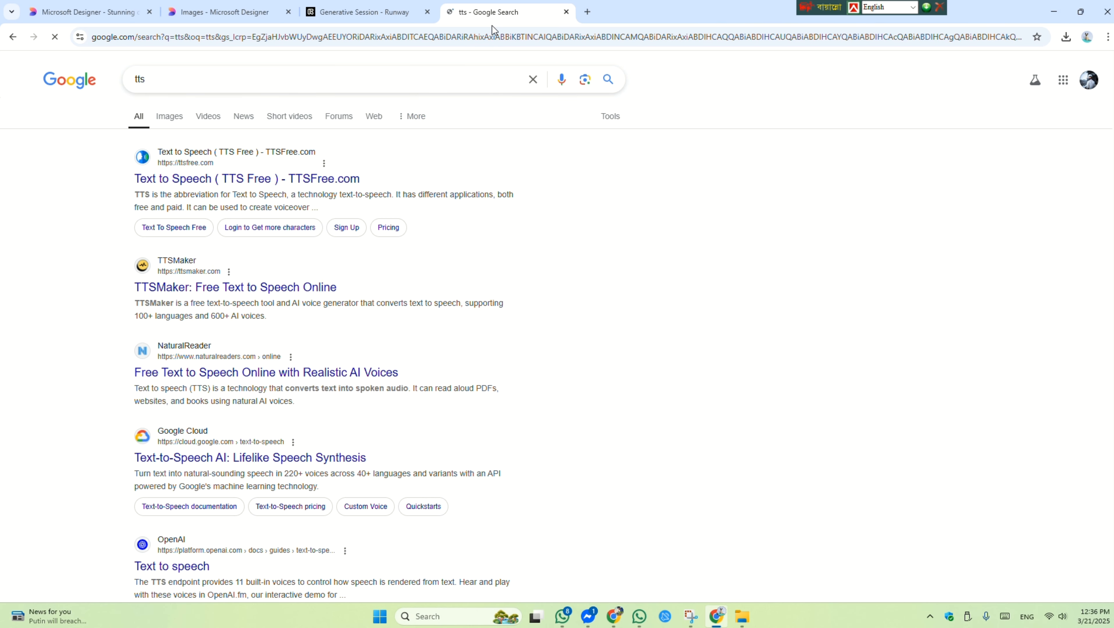
pyautogui.scroll(-5, 433, 278)
pyautogui.scroll(3, 434, 281)
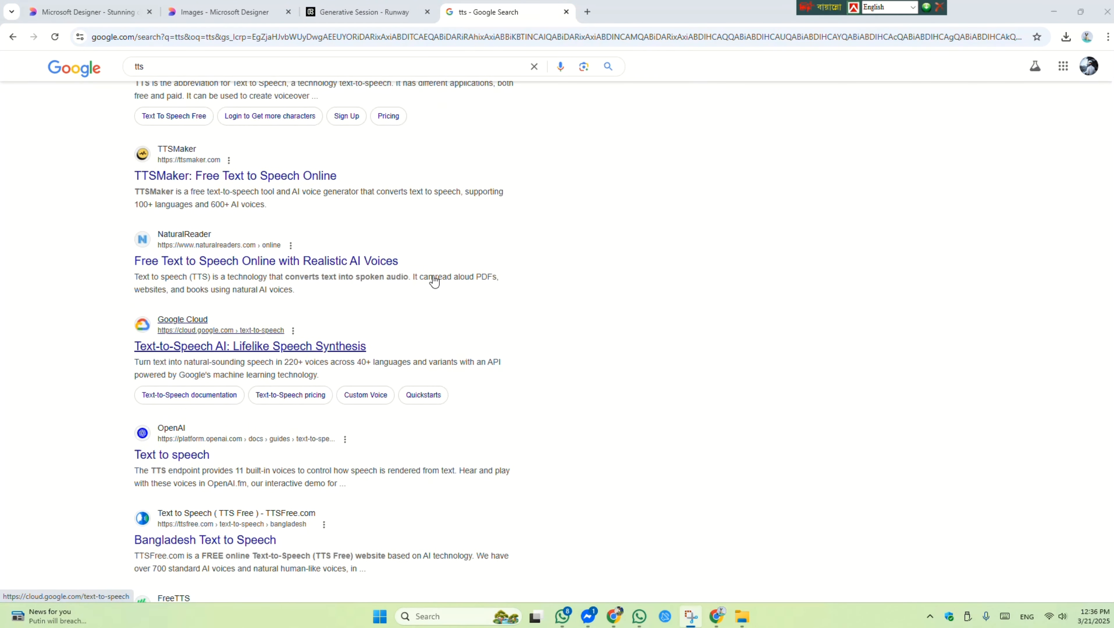
pyautogui.scroll(3, 434, 280)
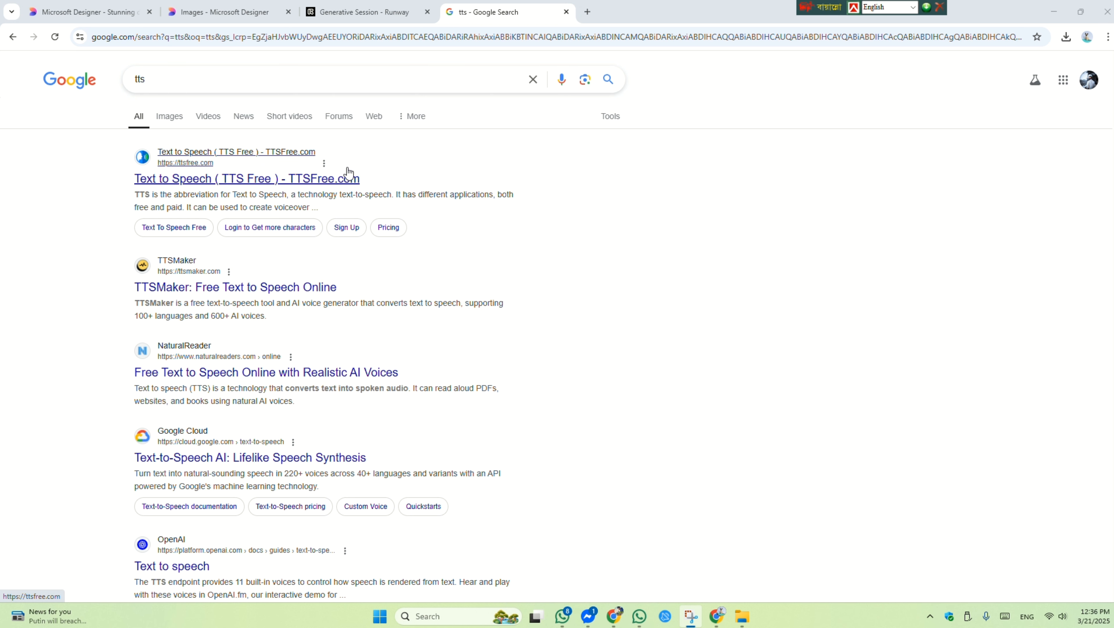
pyautogui.click(300, 180)
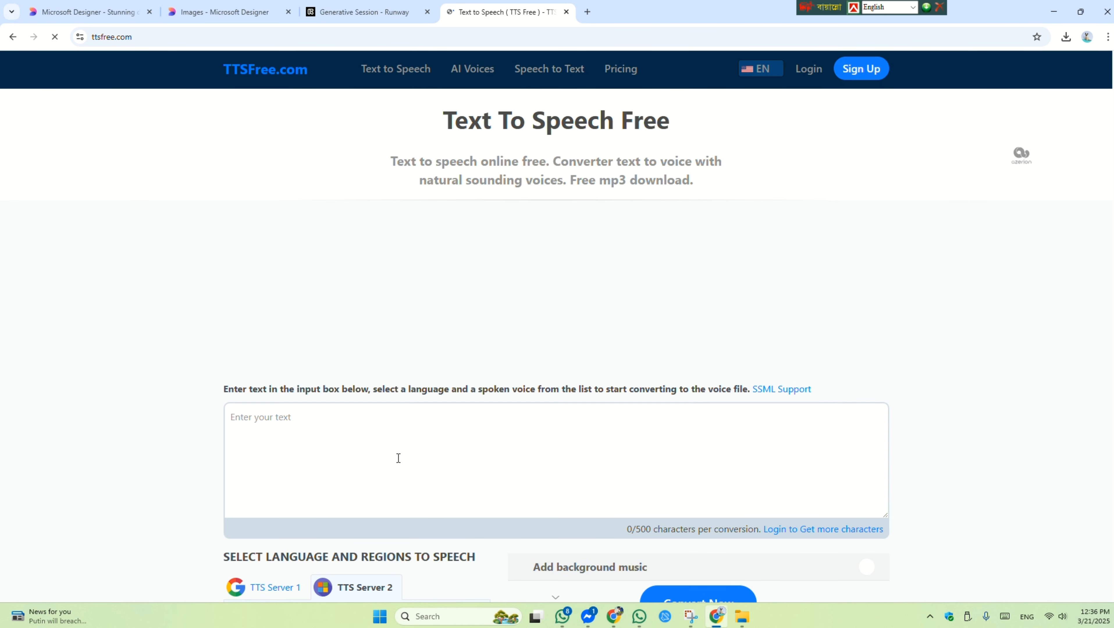
# - Switch to WhatsApp and copy the Bengali story's body text from the ChatGPT chat, leaving out the title and closing word
pyautogui.scroll(-2, 399, 458)
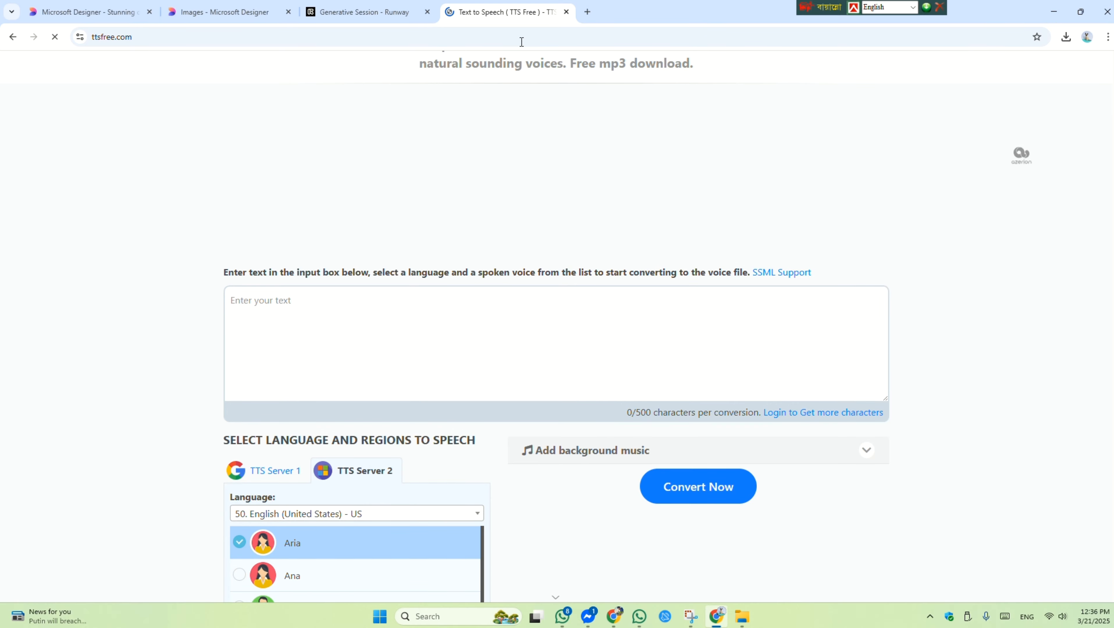
pyautogui.hotkey('alt', 'Tab')
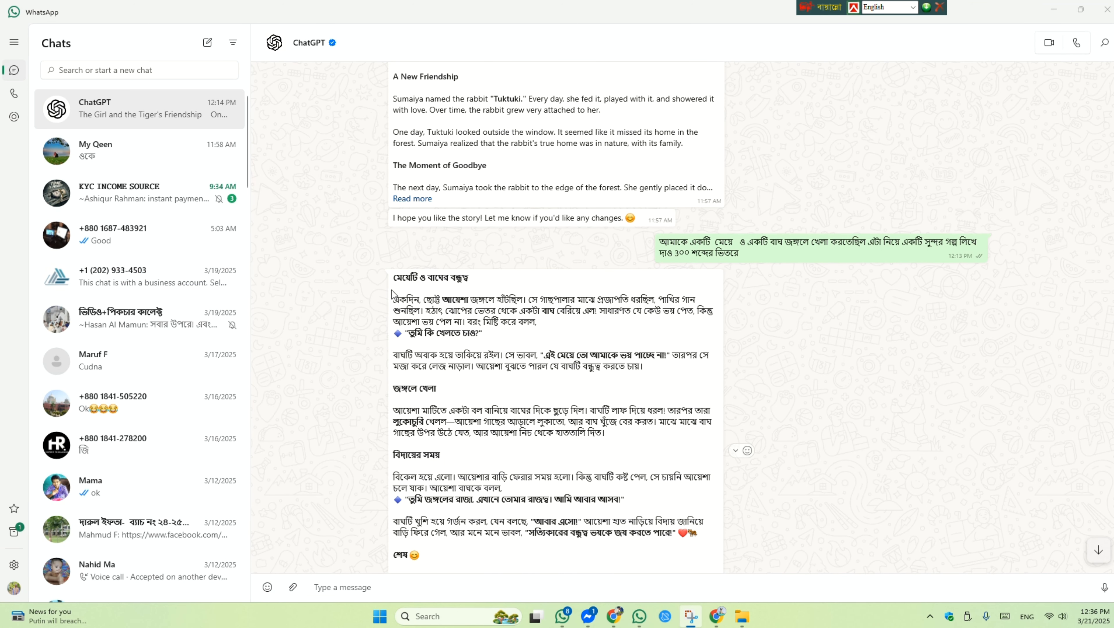
pyautogui.click(393, 302)
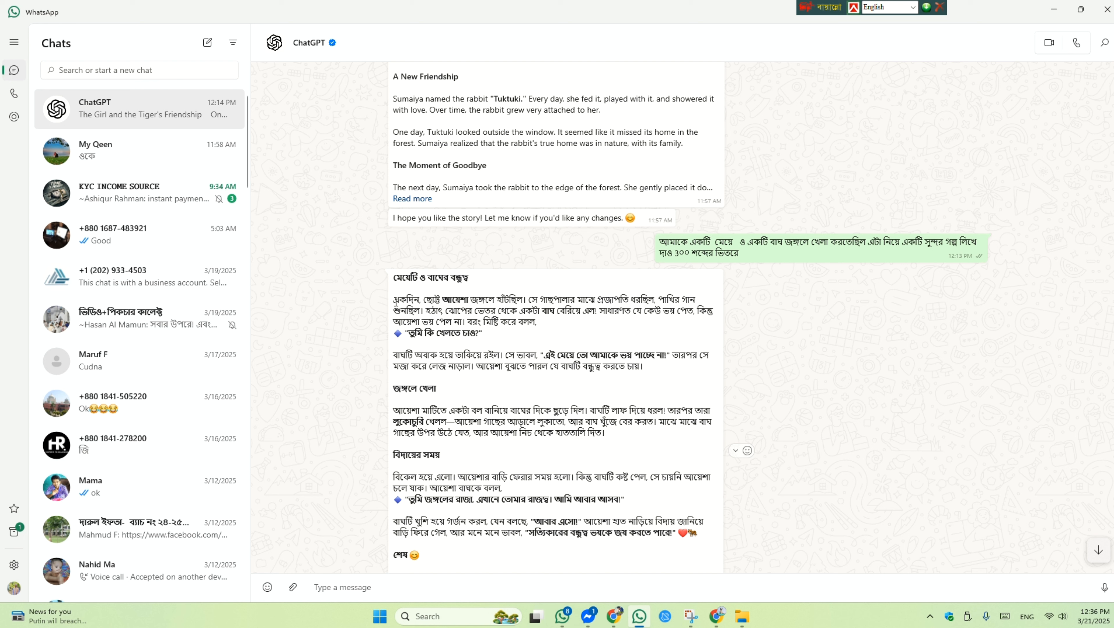
pyautogui.moveTo(395, 297); pyautogui.dragTo(711, 555)
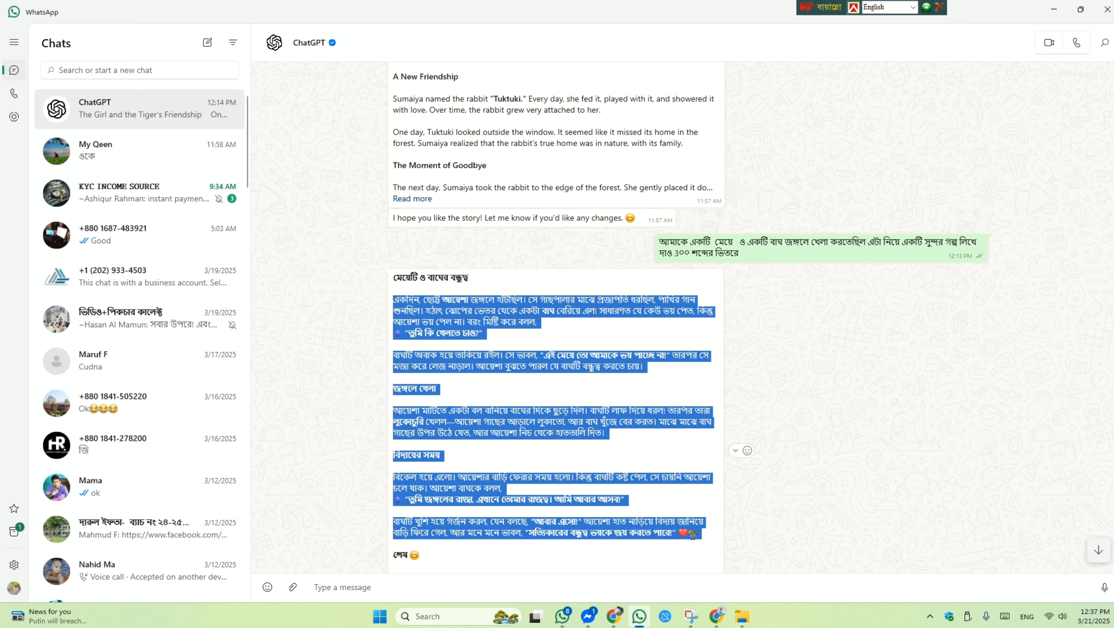
pyautogui.rightClick(691, 535)
pyautogui.click(726, 352)
# - Return to the TTSFree.com page and paste the copied Bengali story as the text for conversion
pyautogui.click(1054, 9)
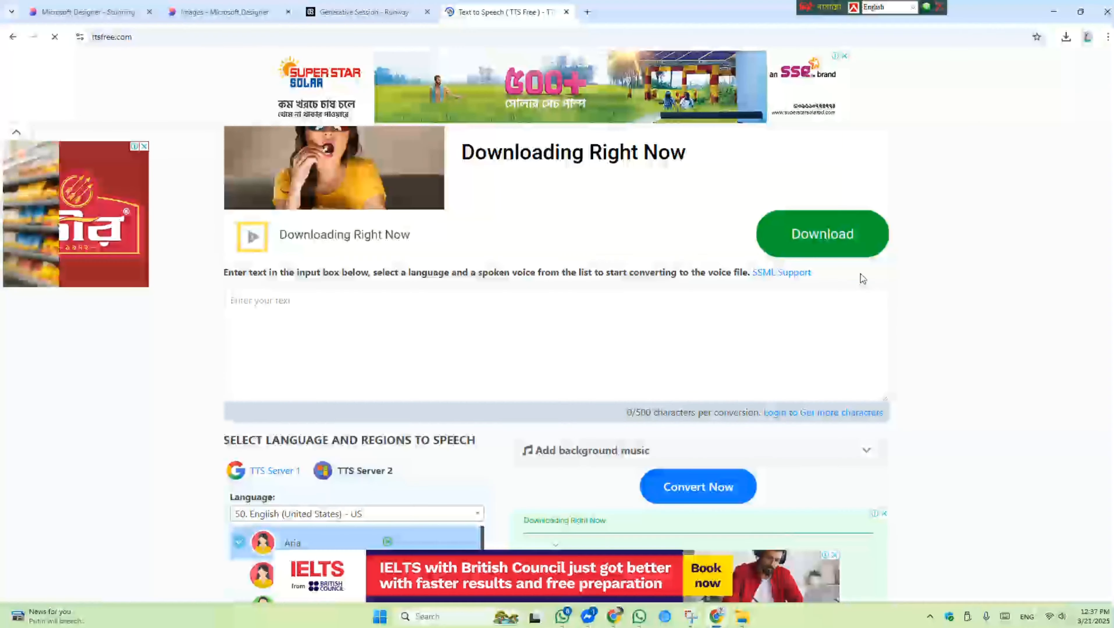
pyautogui.rightClick(351, 311)
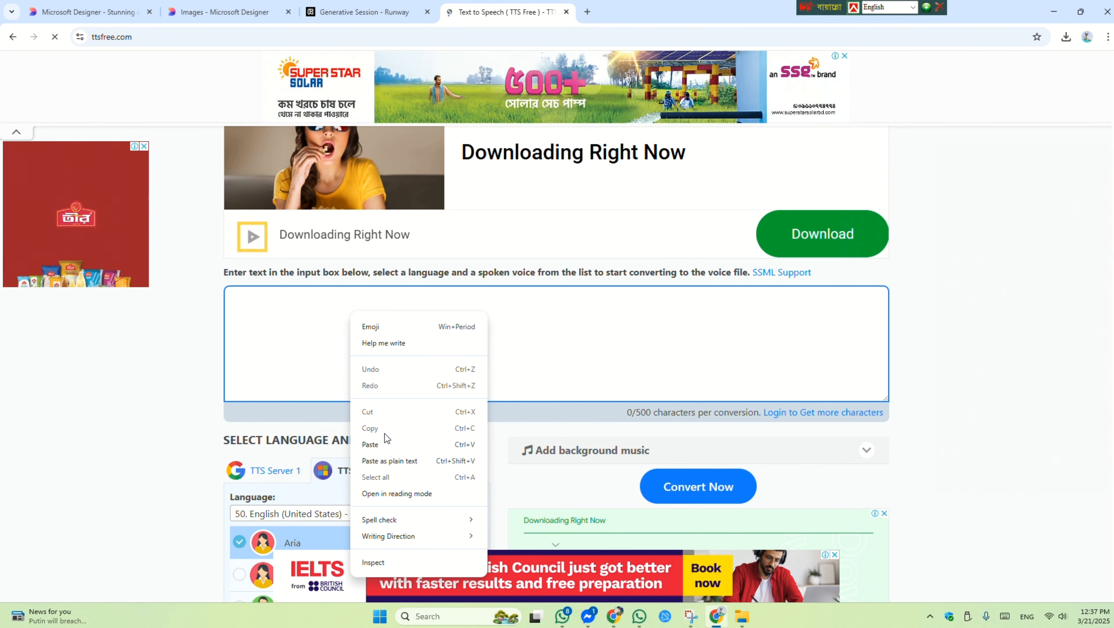
pyautogui.click(381, 444)
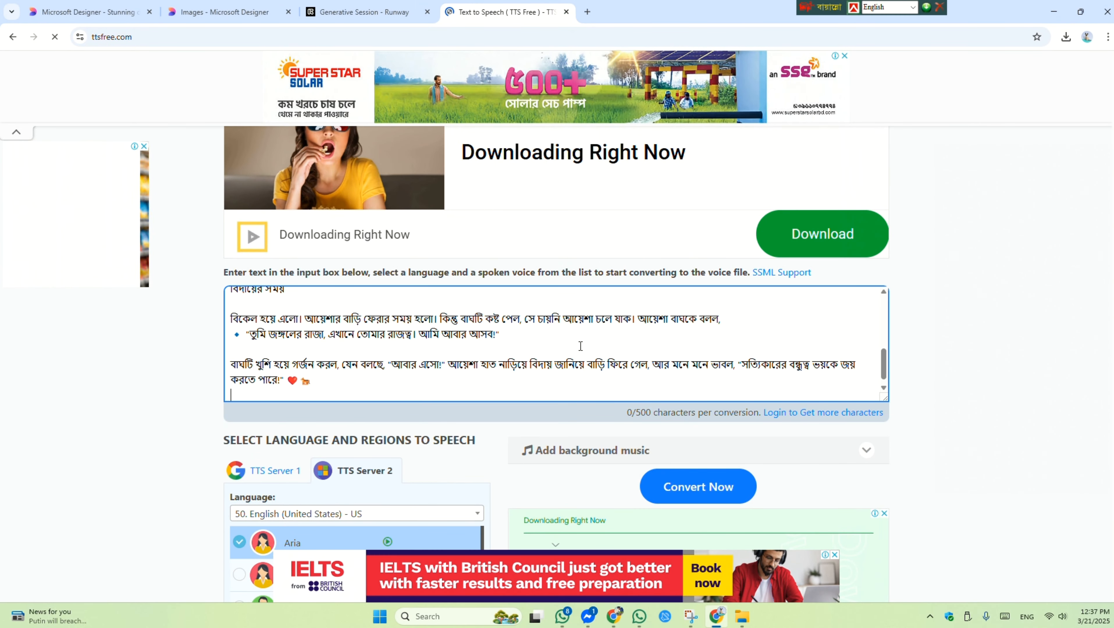
# - Set the speech language to Bangla (Bangladesh) - BD and choose the Pradeep voice
pyautogui.scroll(-2, 616, 378)
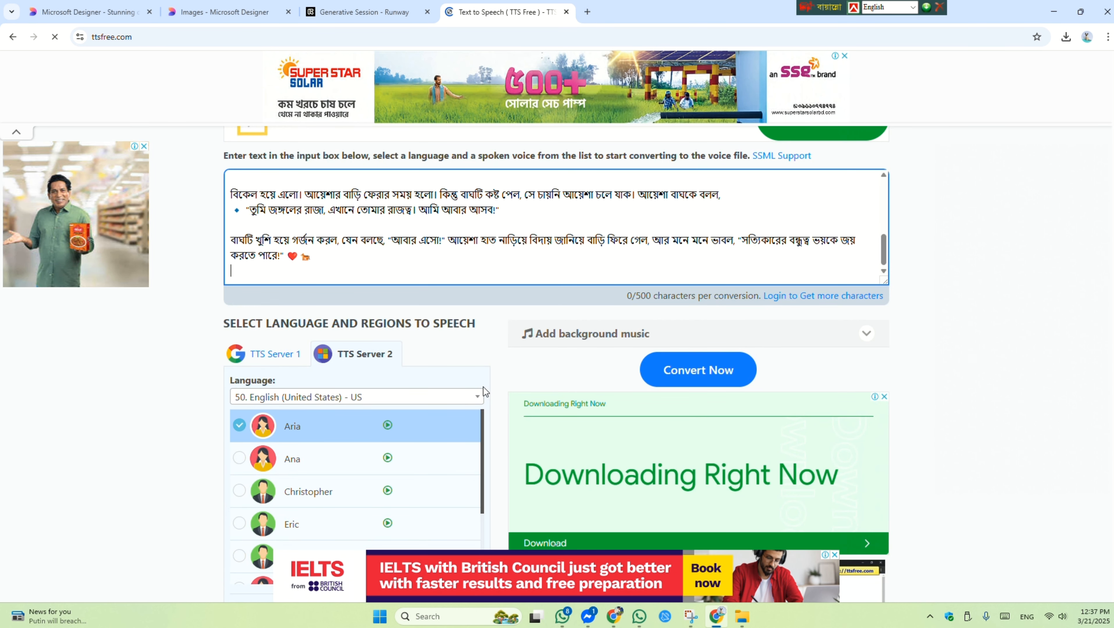
pyautogui.click(482, 395)
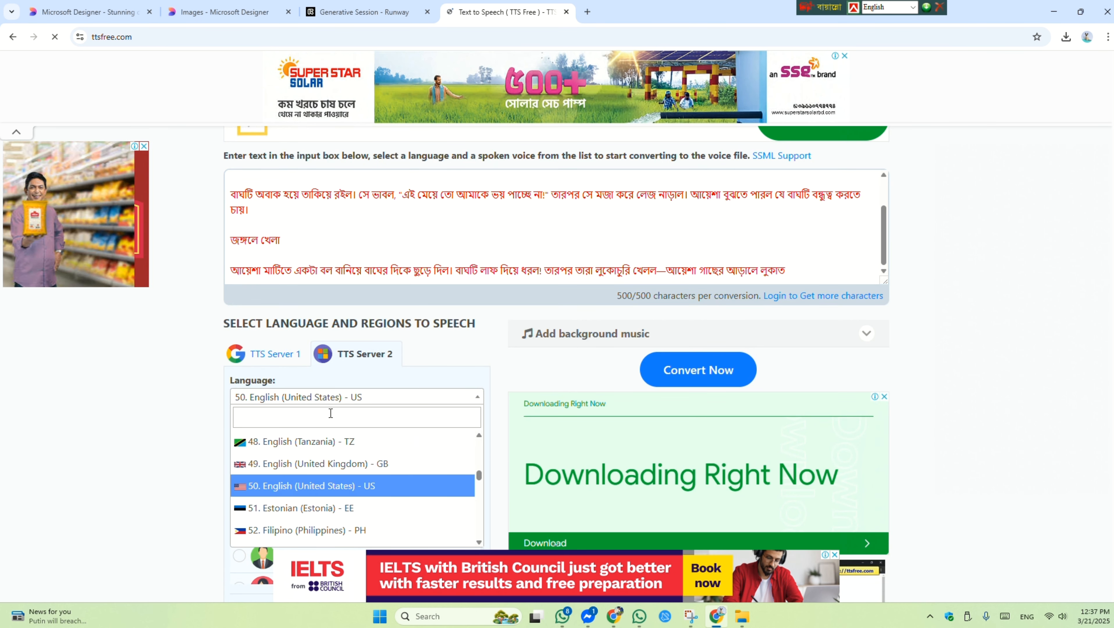
pyautogui.write('b')
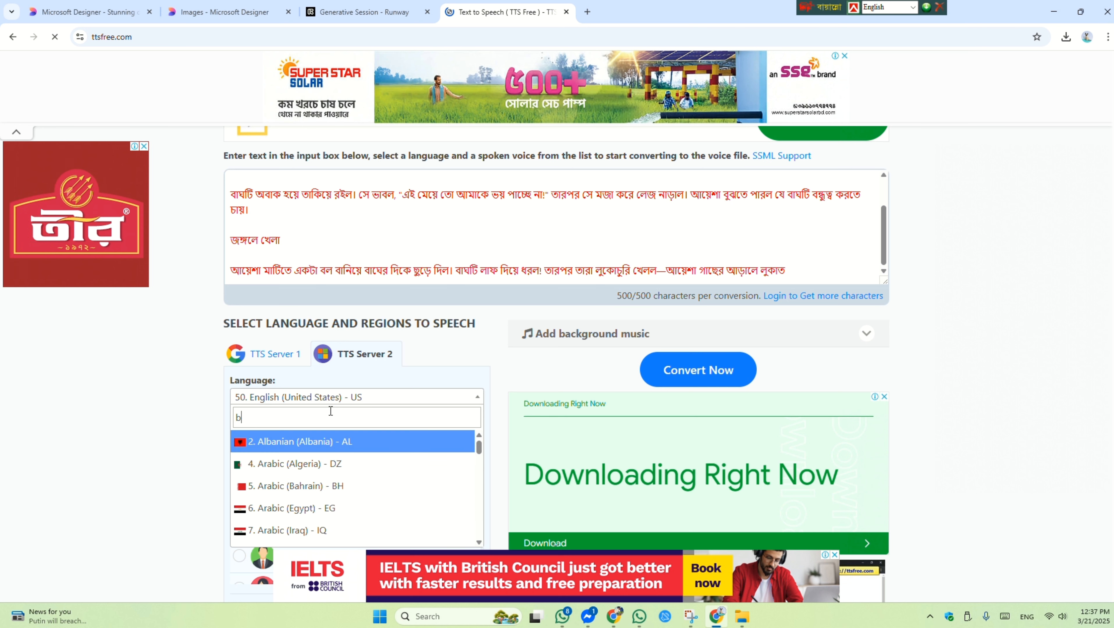
pyautogui.write('a')
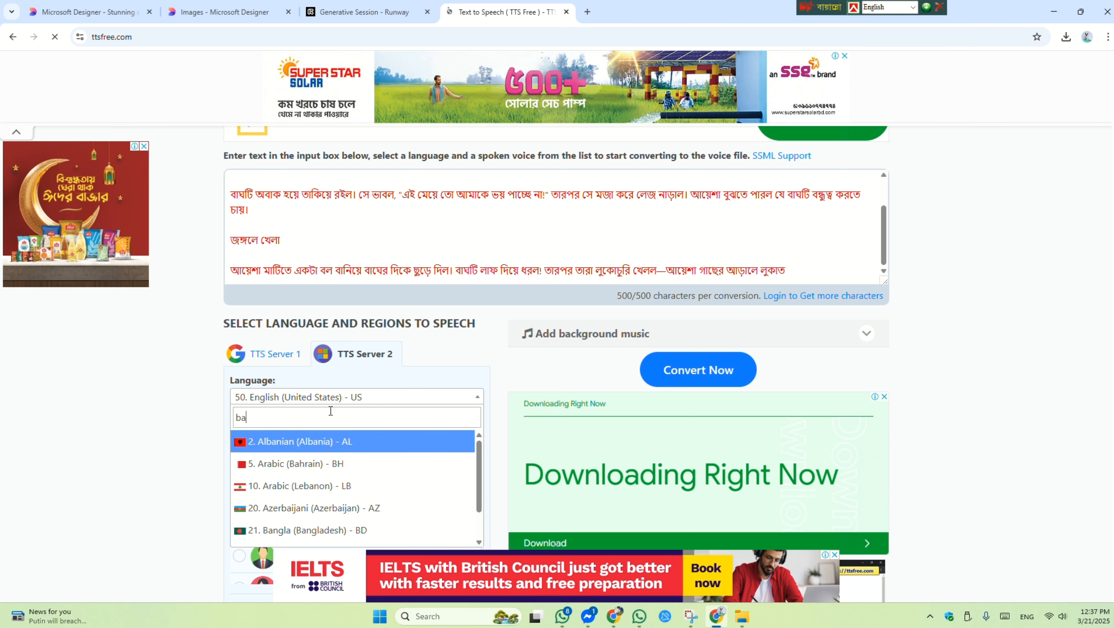
pyautogui.write('ng')
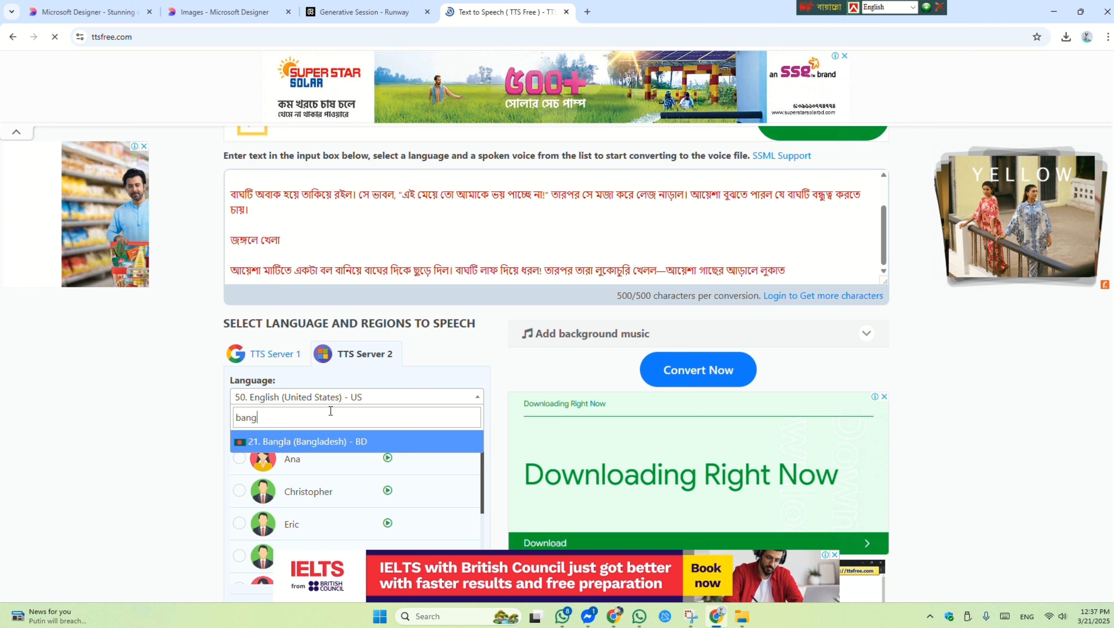
pyautogui.click(318, 442)
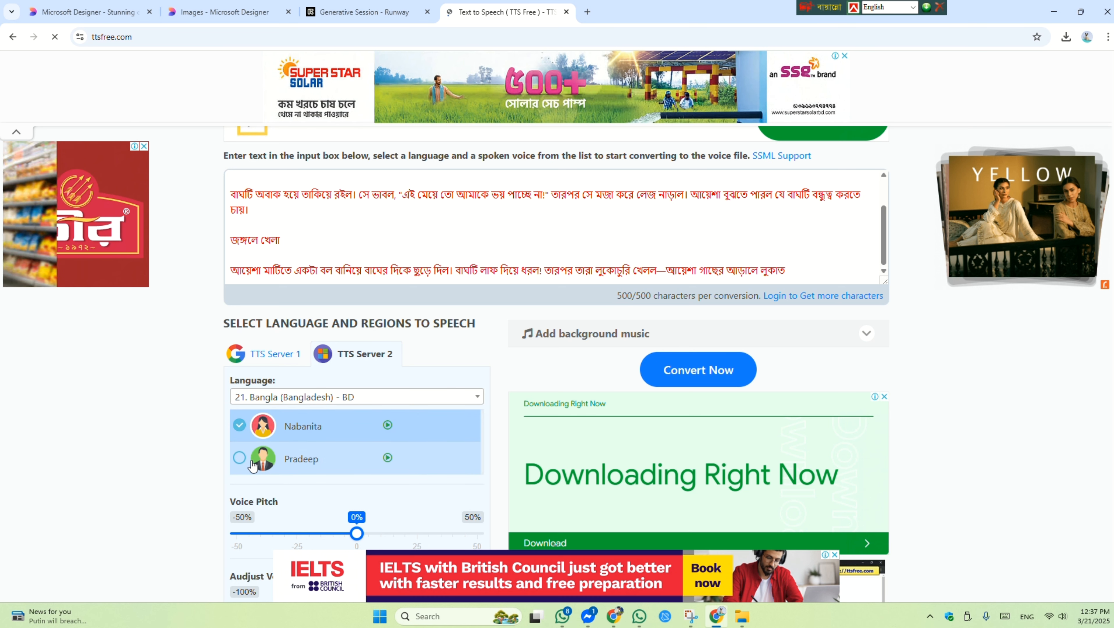
pyautogui.click(244, 461)
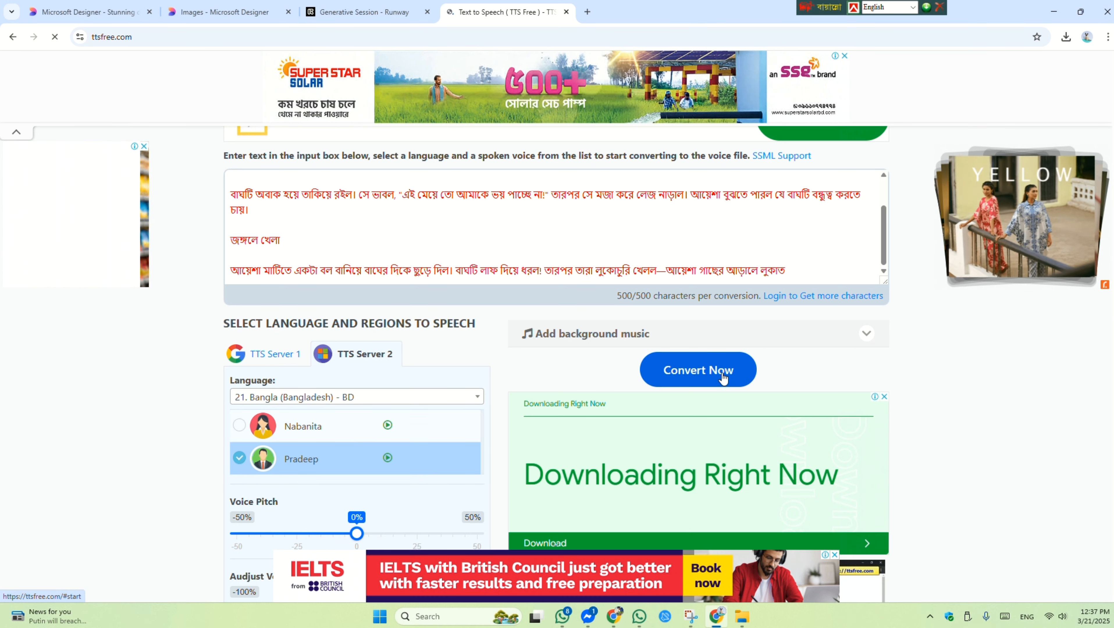
# - Convert the Bengali story text to speech and try to download the audio file
pyautogui.click(716, 384)
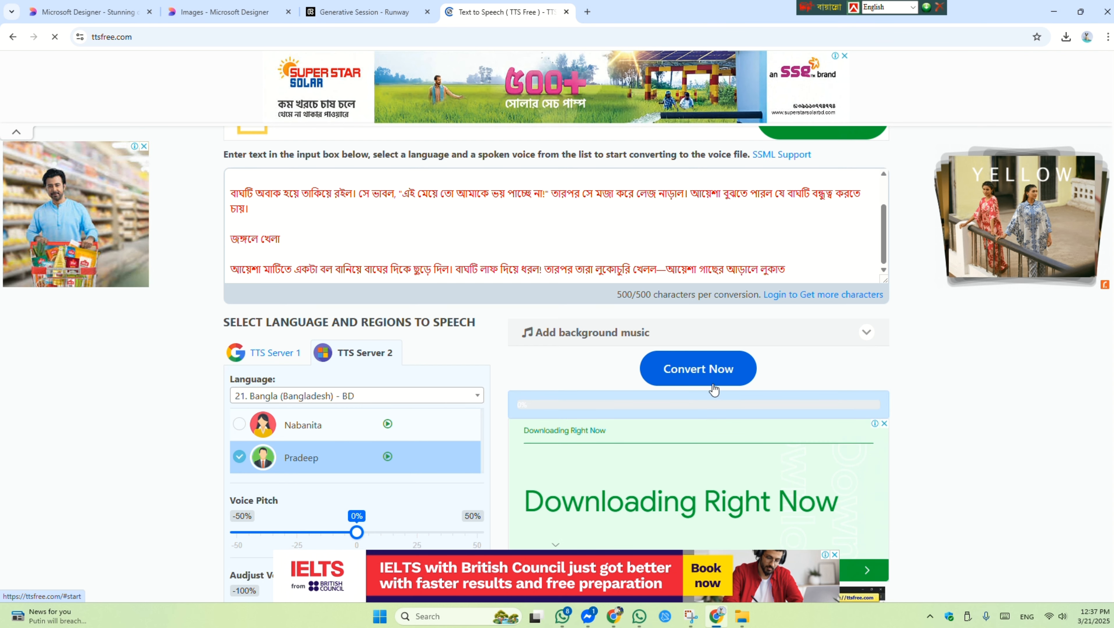
pyautogui.scroll(-2, 632, 362)
pyautogui.click(728, 416)
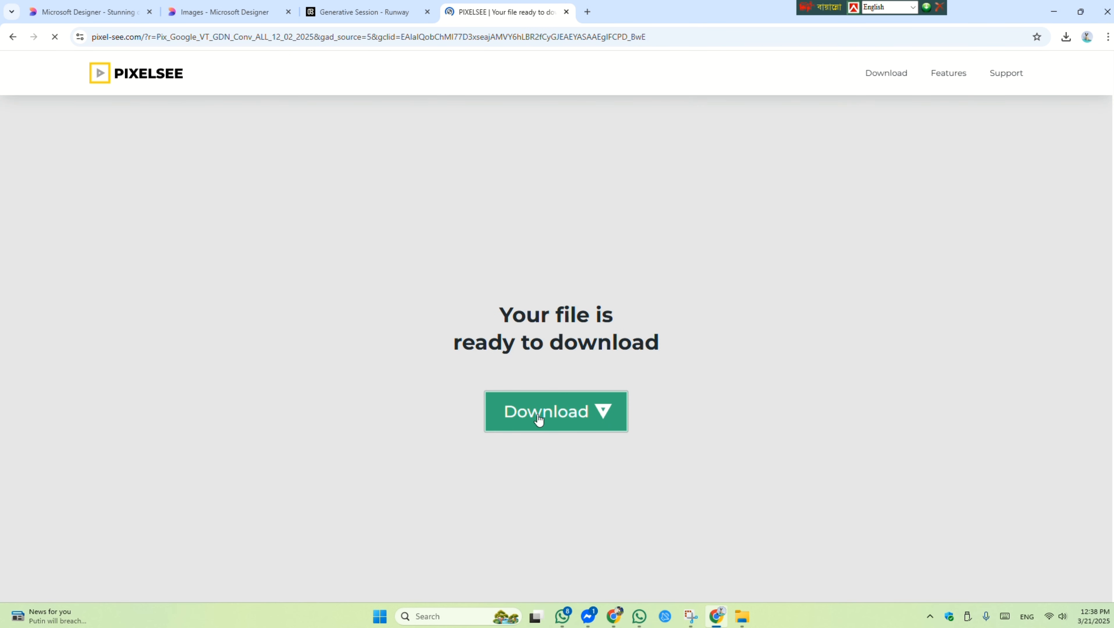
pyautogui.click(555, 411)
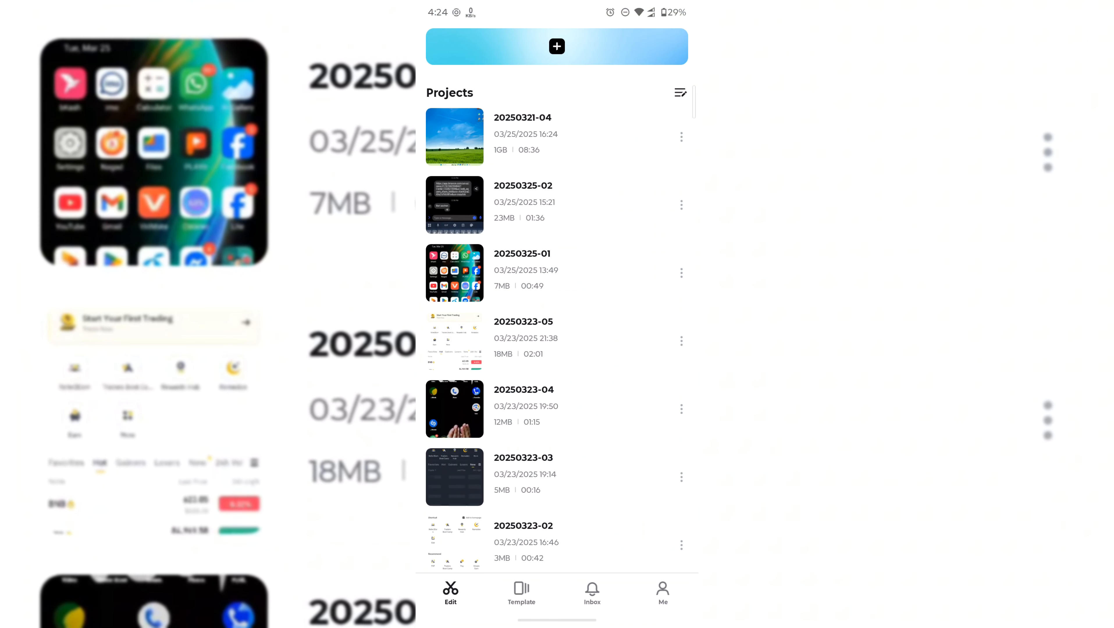
# - Switch to CapCut and create a project with the 10-second woman-and-bird clip followed by the 5-second woman-and-tiger clip from the Download album
pyautogui.scroll(3, 556, 308)
pyautogui.click(557, 157)
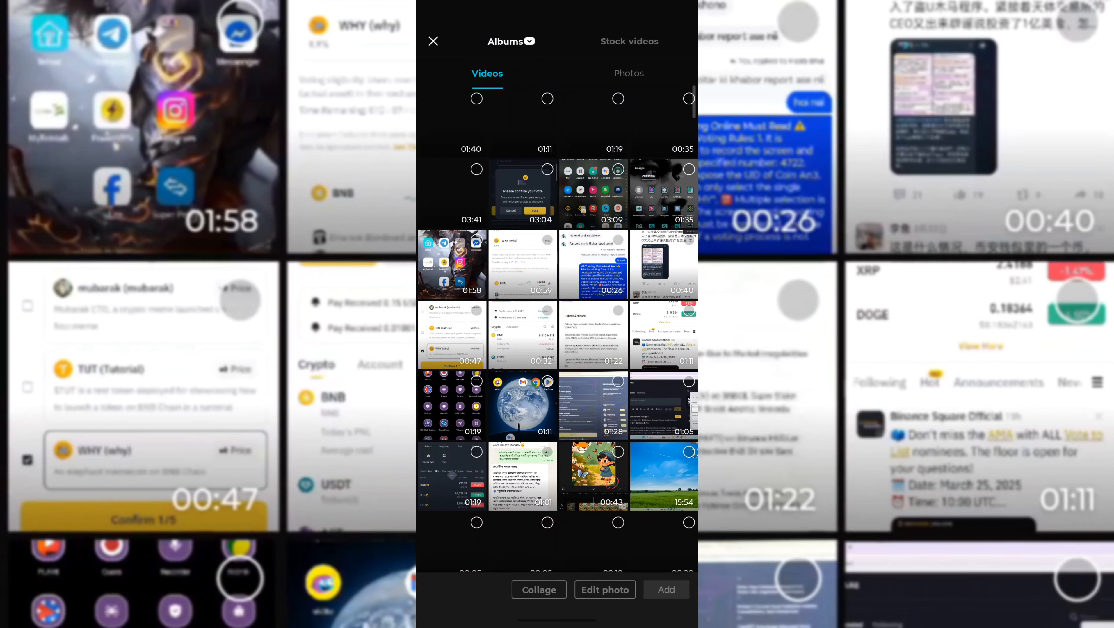
pyautogui.click(509, 41)
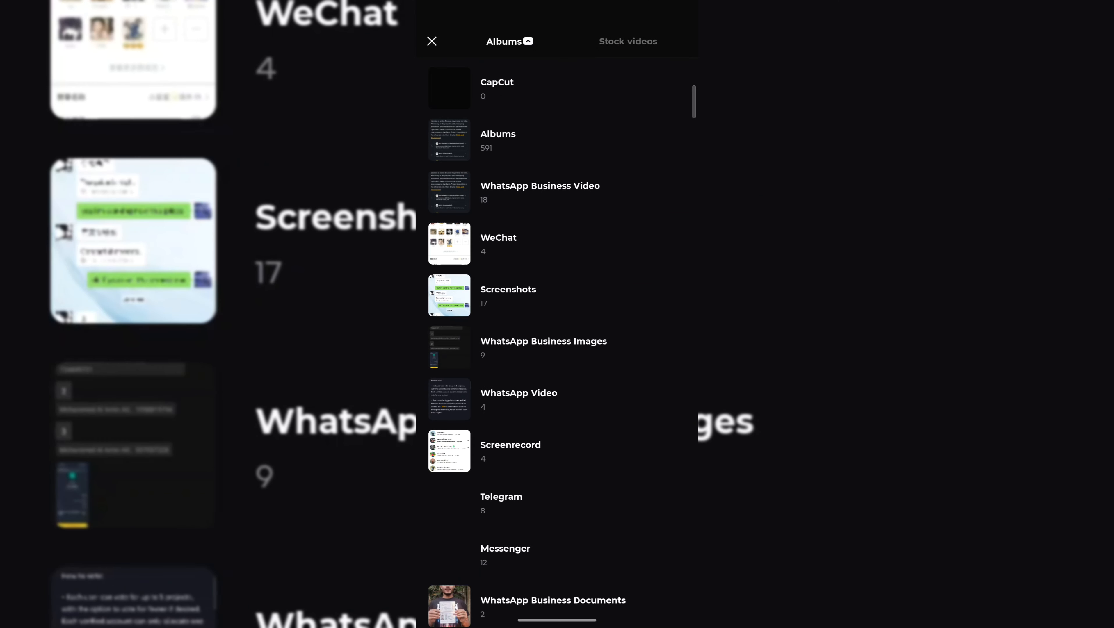
pyautogui.scroll(-8, 557, 330)
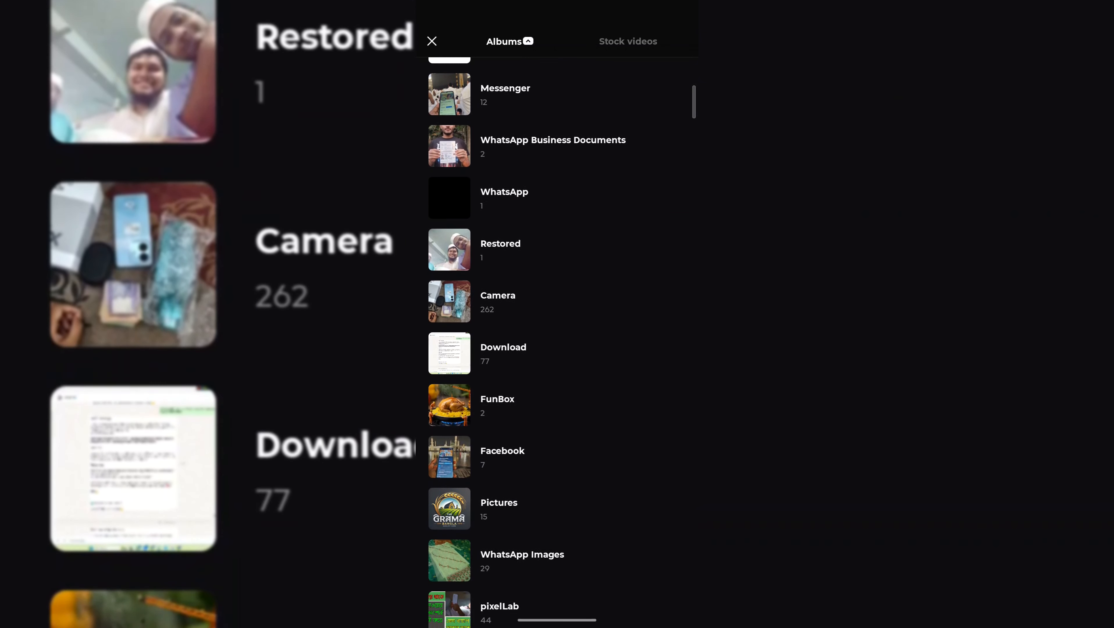
pyautogui.click(503, 322)
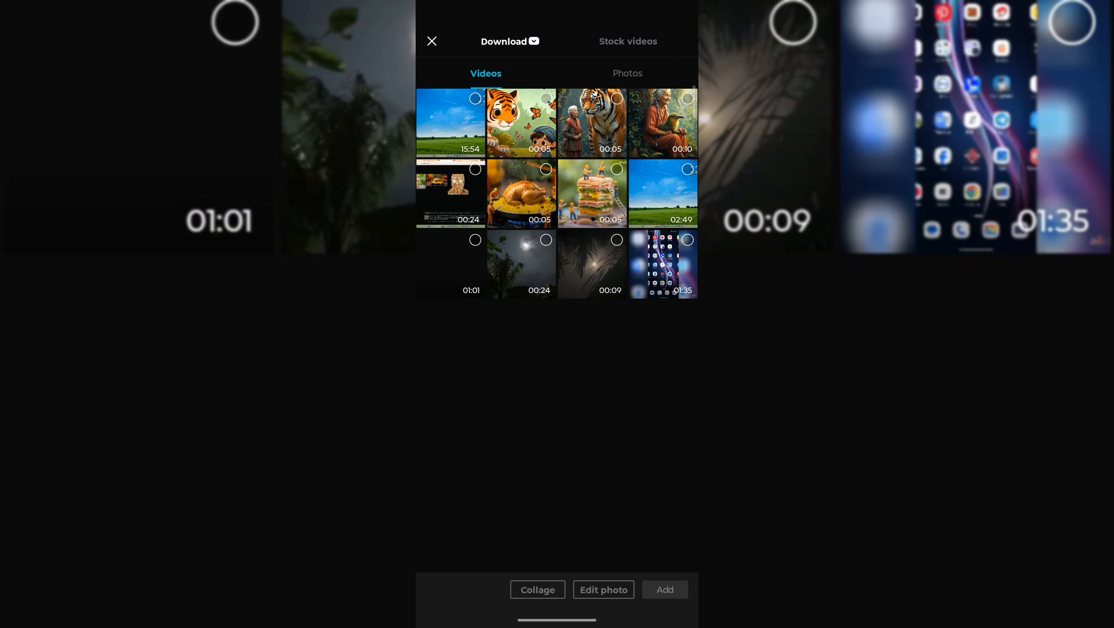
pyautogui.click(688, 99)
pyautogui.click(616, 99)
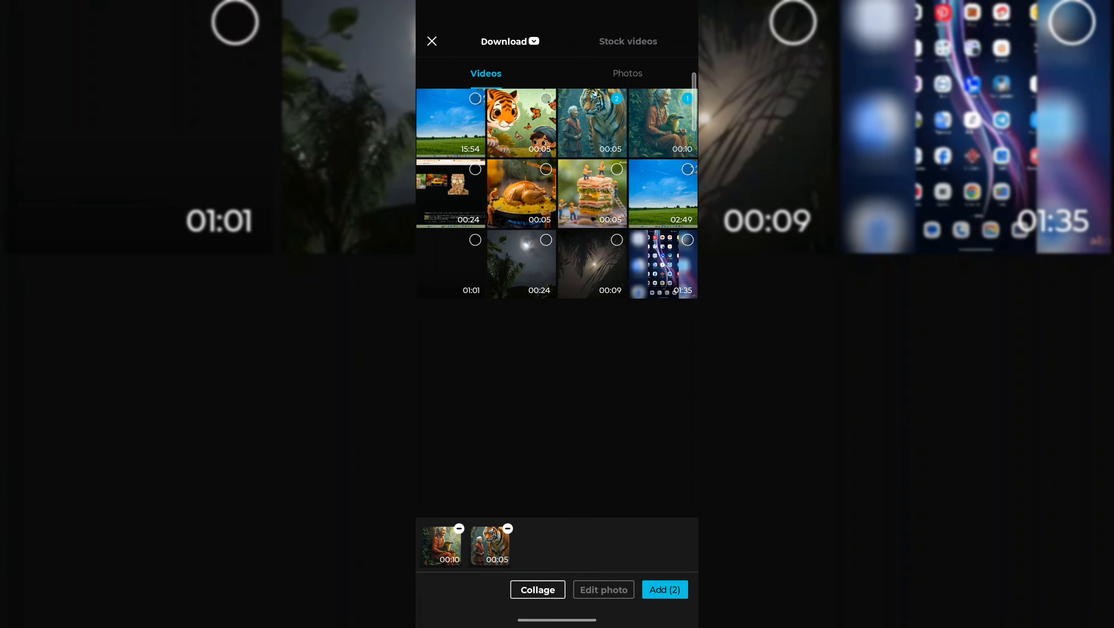
pyautogui.click(664, 589)
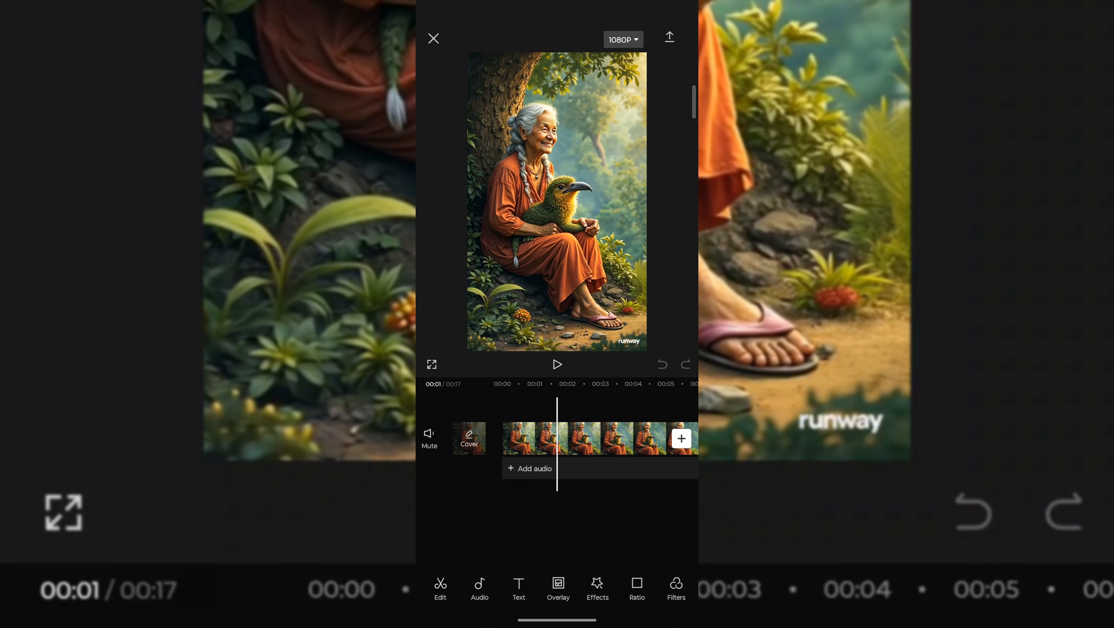
# - Look through both clips on the timeline for the Runway watermark and view the project's aspect ratio options
pyautogui.moveTo(616, 510); pyautogui.dragTo(564, 510)
pyautogui.moveTo(638, 511); pyautogui.dragTo(476, 510)
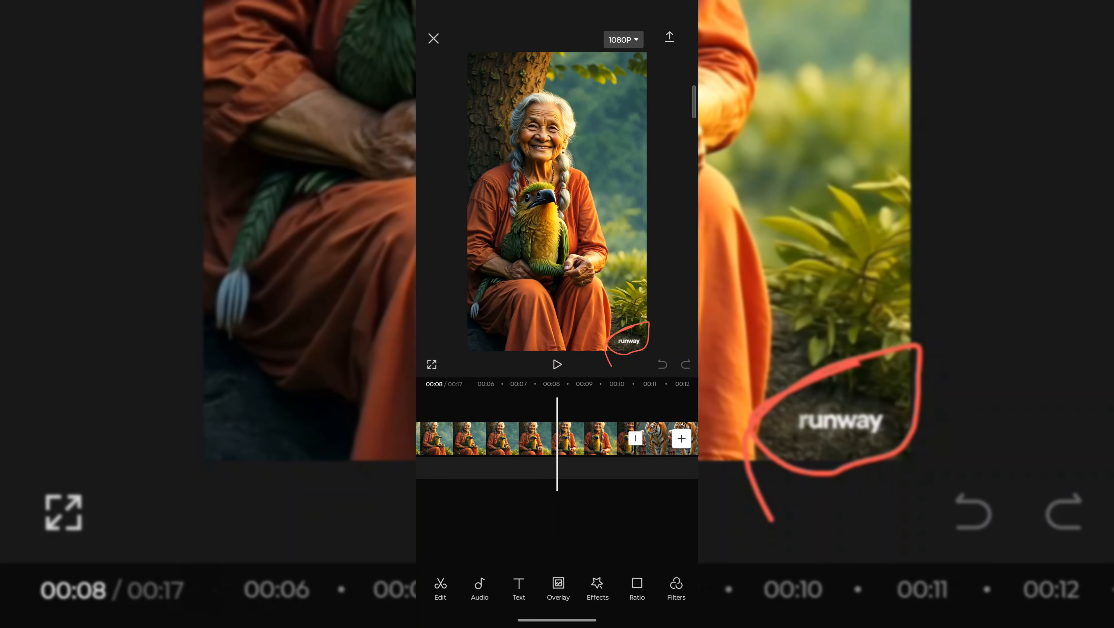
pyautogui.hscroll(7, 556, 439)
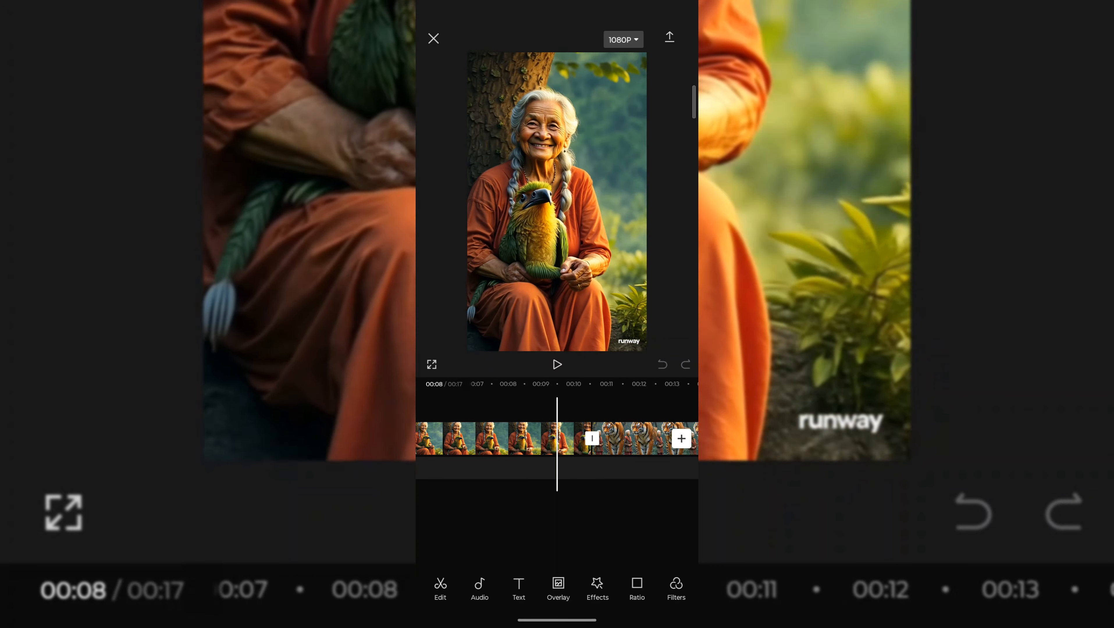
pyautogui.hscroll(-2, 557, 439)
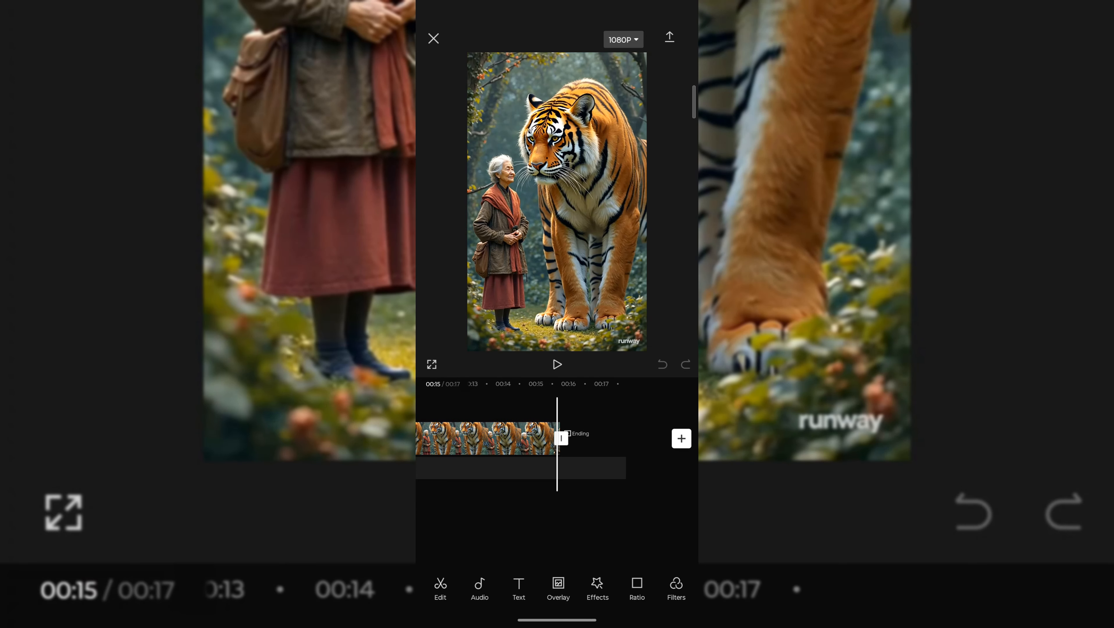
pyautogui.click(636, 587)
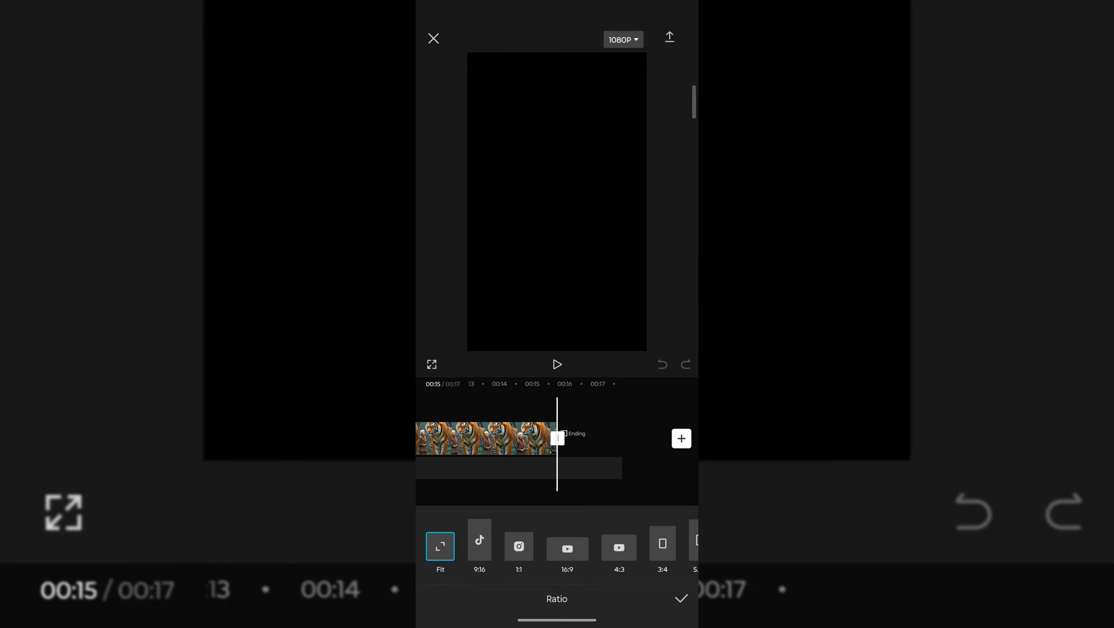
pyautogui.click(681, 599)
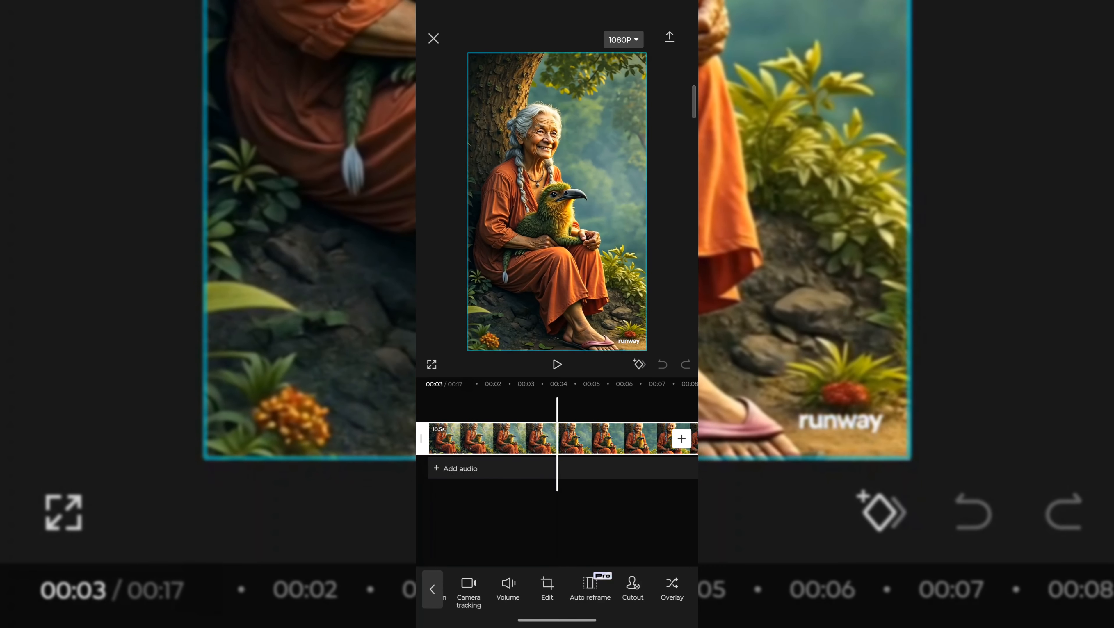
# - Crop the woman-and-bird clip freely from its lower right corner to cut off the Runway watermark
pyautogui.click(432, 590)
pyautogui.click(589, 439)
pyautogui.moveTo(651, 589); pyautogui.dragTo(458, 590)
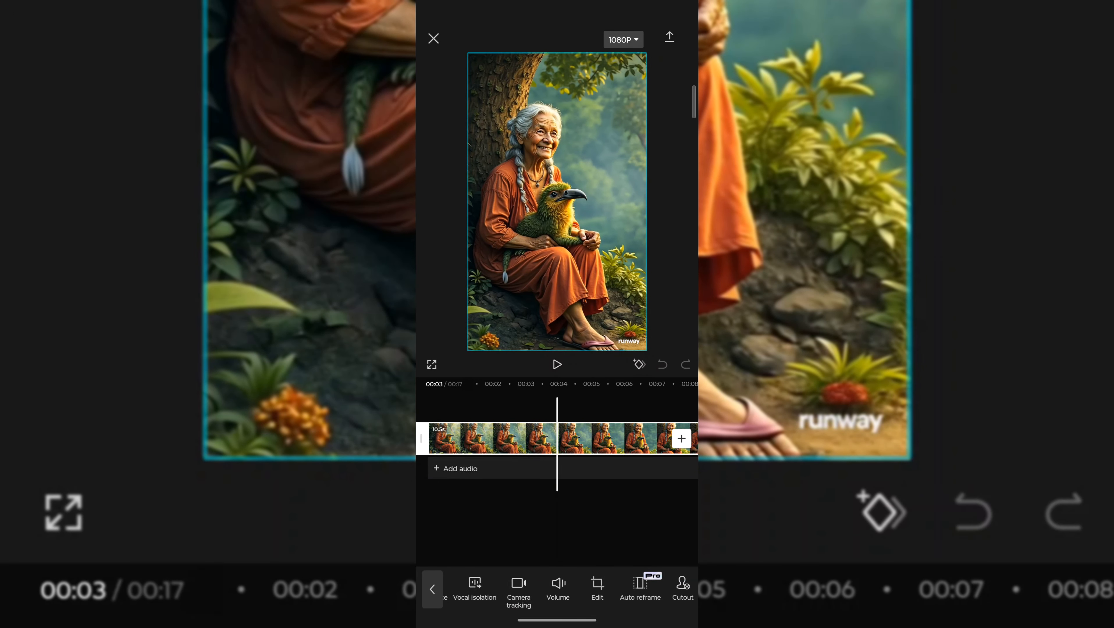
pyautogui.click(599, 587)
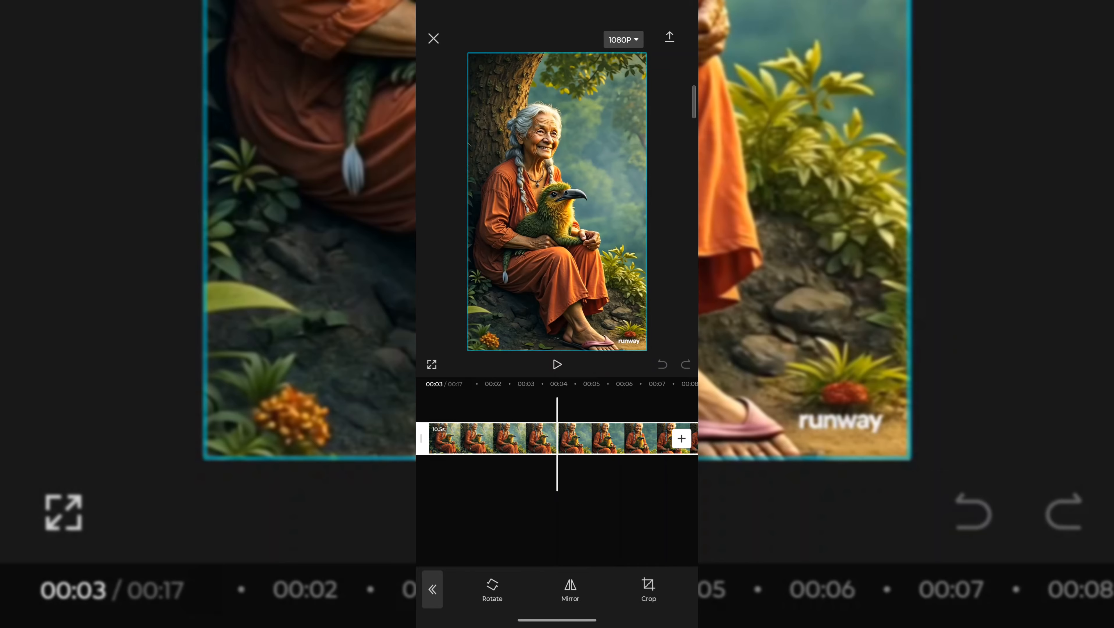
pyautogui.click(647, 590)
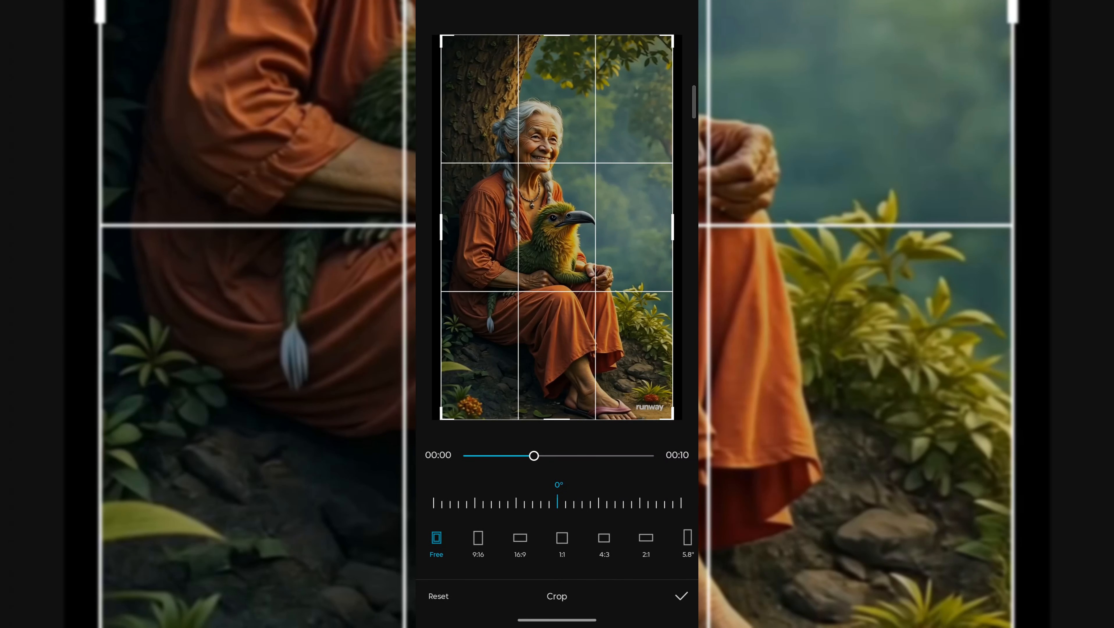
pyautogui.moveTo(672, 418); pyautogui.dragTo(670, 401)
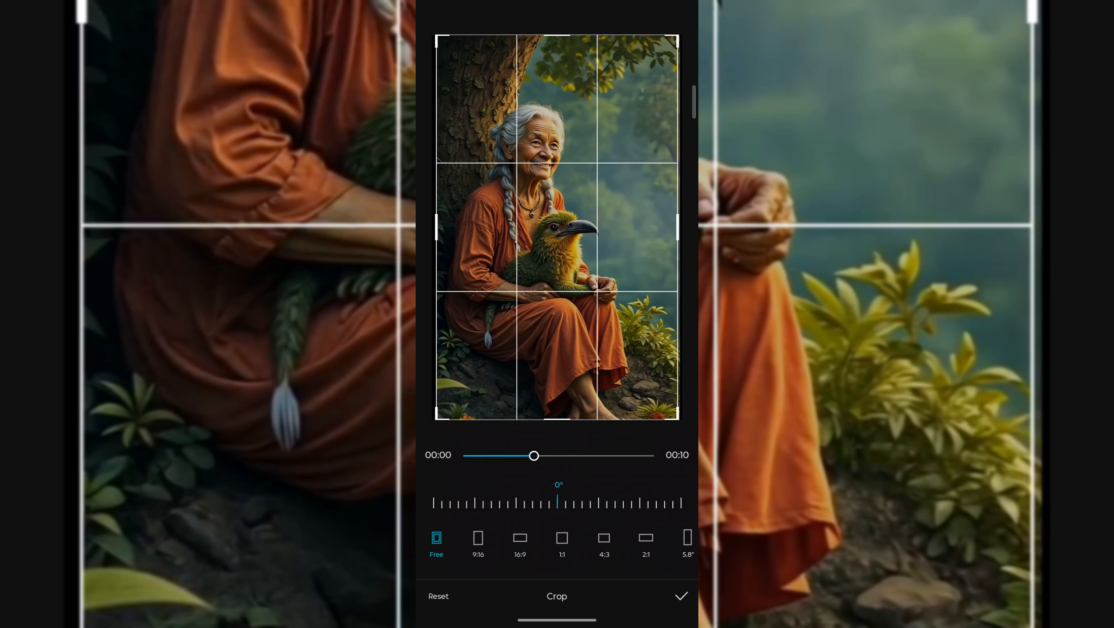
pyautogui.click(682, 596)
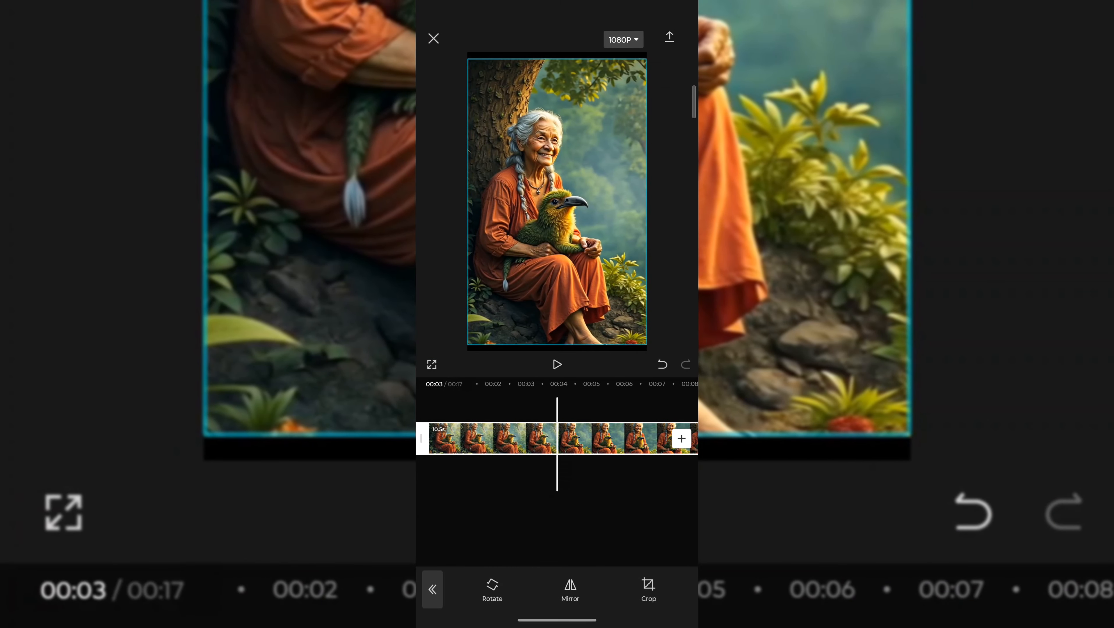
# - Delete the default ending clip after the tiger clip on the timeline
pyautogui.moveTo(519, 480); pyautogui.dragTo(553, 479)
pyautogui.moveTo(647, 480); pyautogui.dragTo(571, 480)
pyautogui.click(583, 438)
pyautogui.click(625, 589)
# - Return to the start of the video and open the voice recorder for adding audio
pyautogui.moveTo(466, 479); pyautogui.dragTo(660, 479)
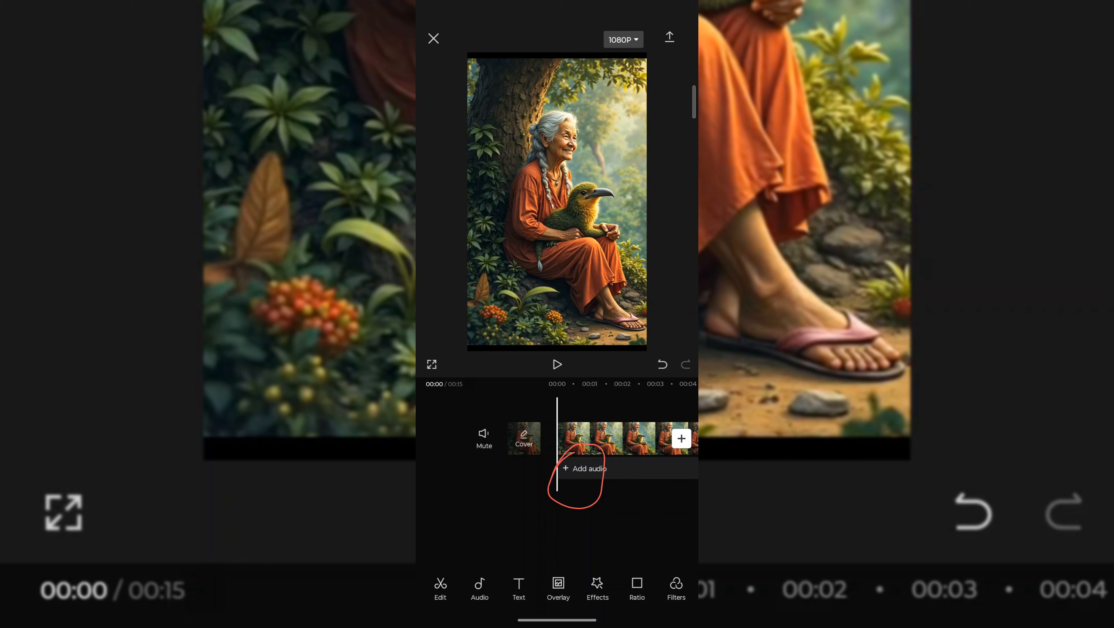
pyautogui.click(585, 469)
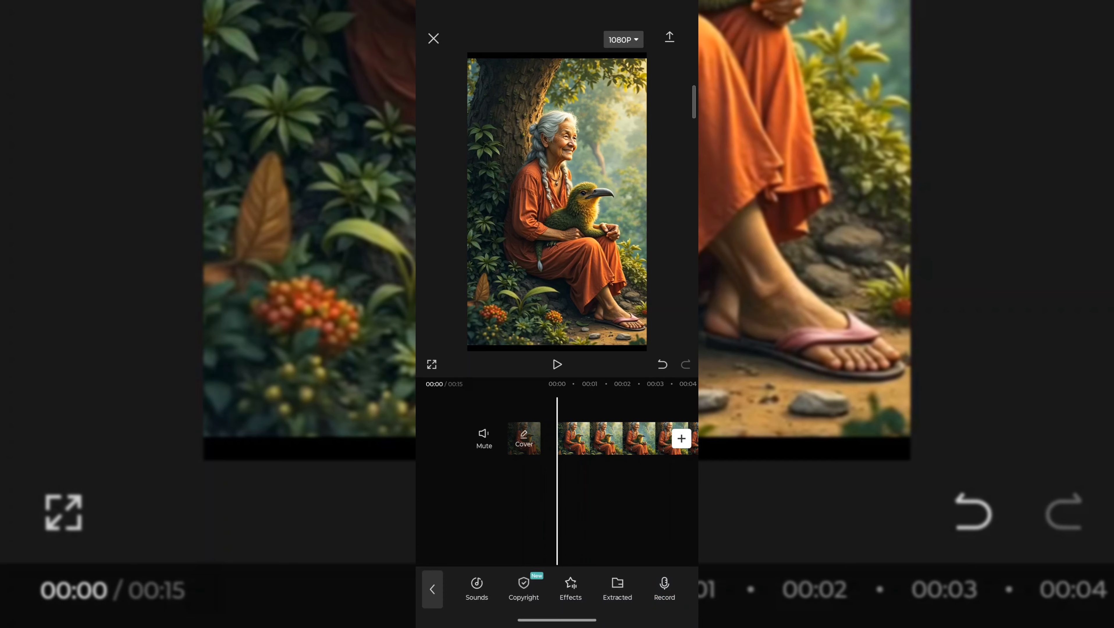
pyautogui.click(664, 589)
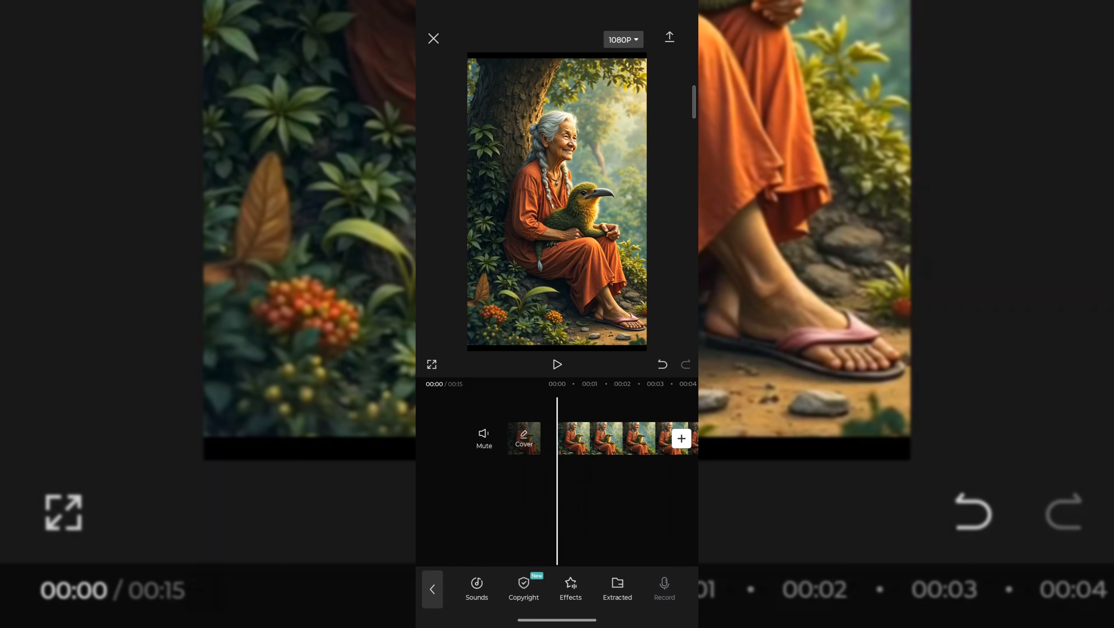